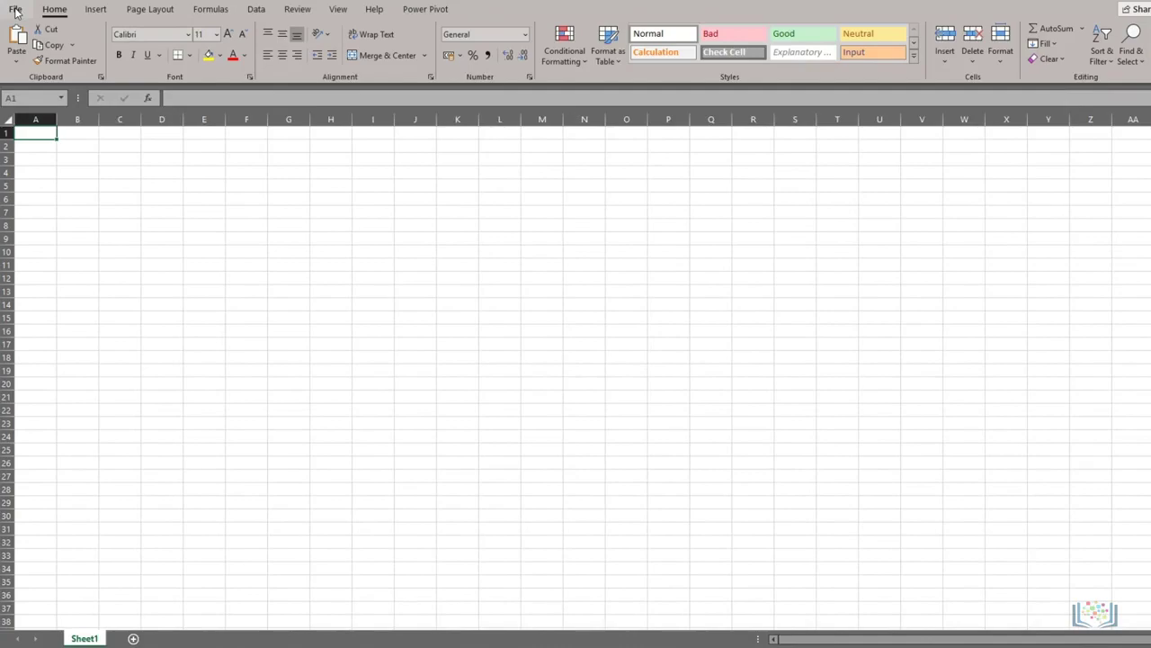
Open the recent workbook Car_Sales_Kaggle.xlsx.
left_click(15, 11)
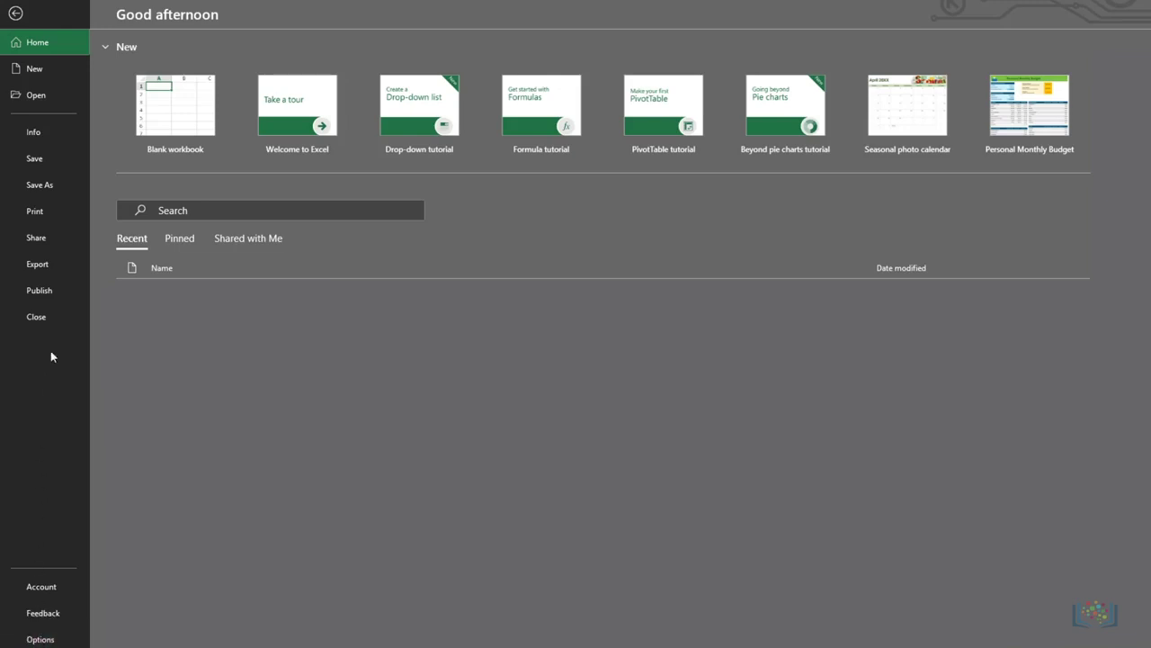
left_click(31, 97)
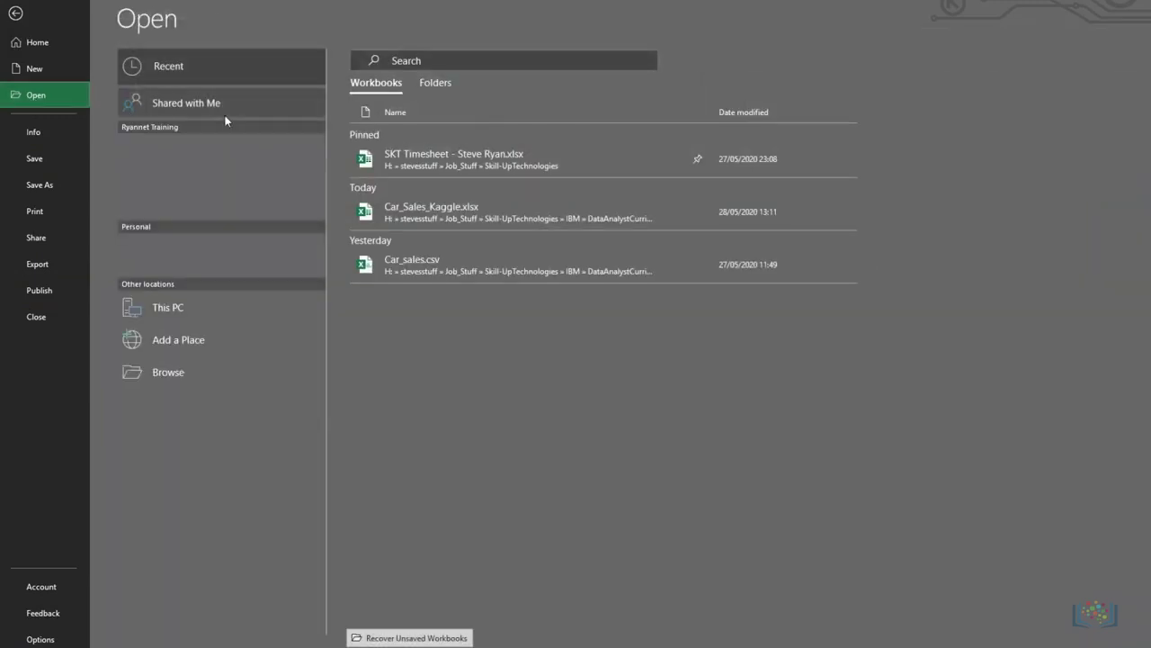
left_click(432, 214)
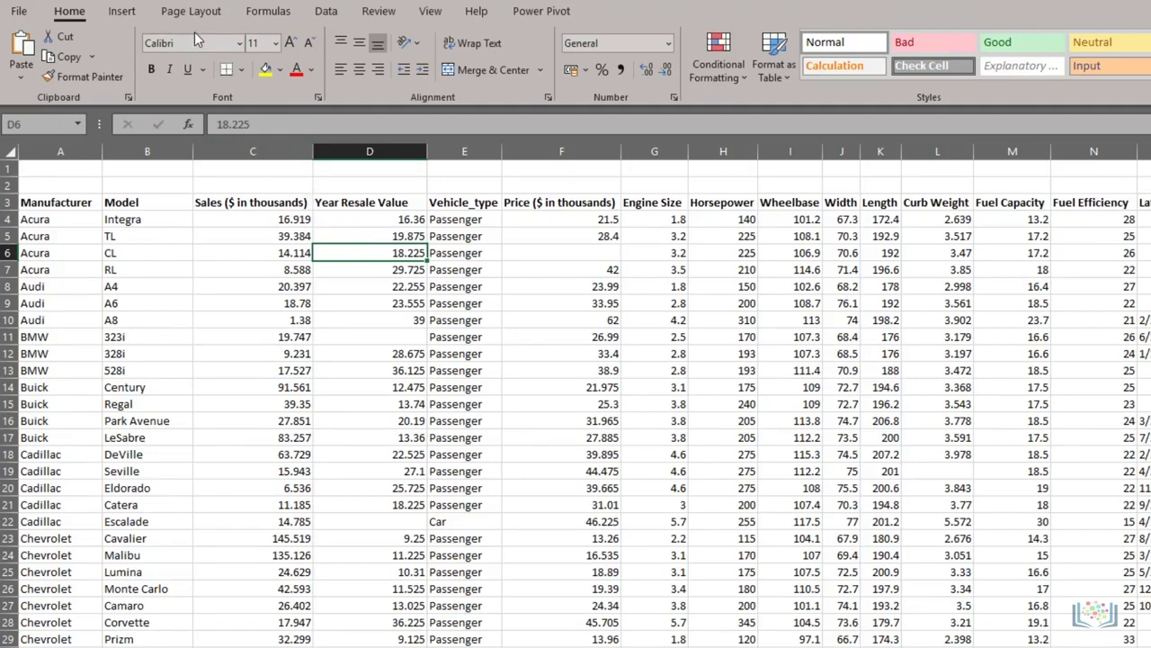
left_click(122, 16)
left_click(430, 12)
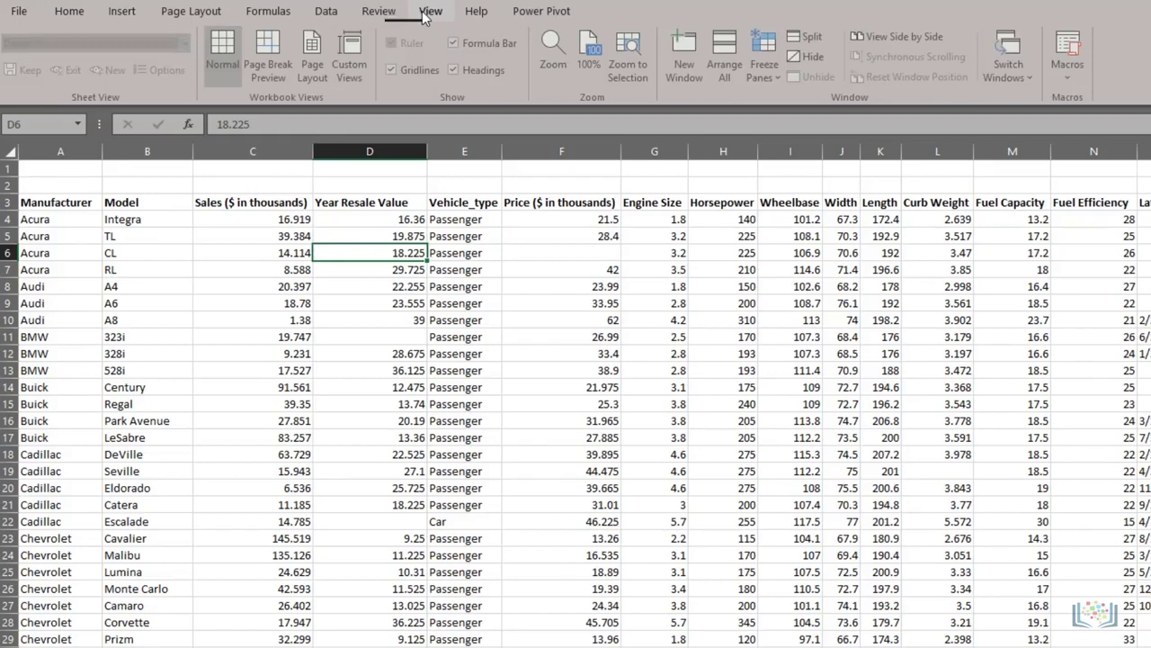
left_click(269, 13)
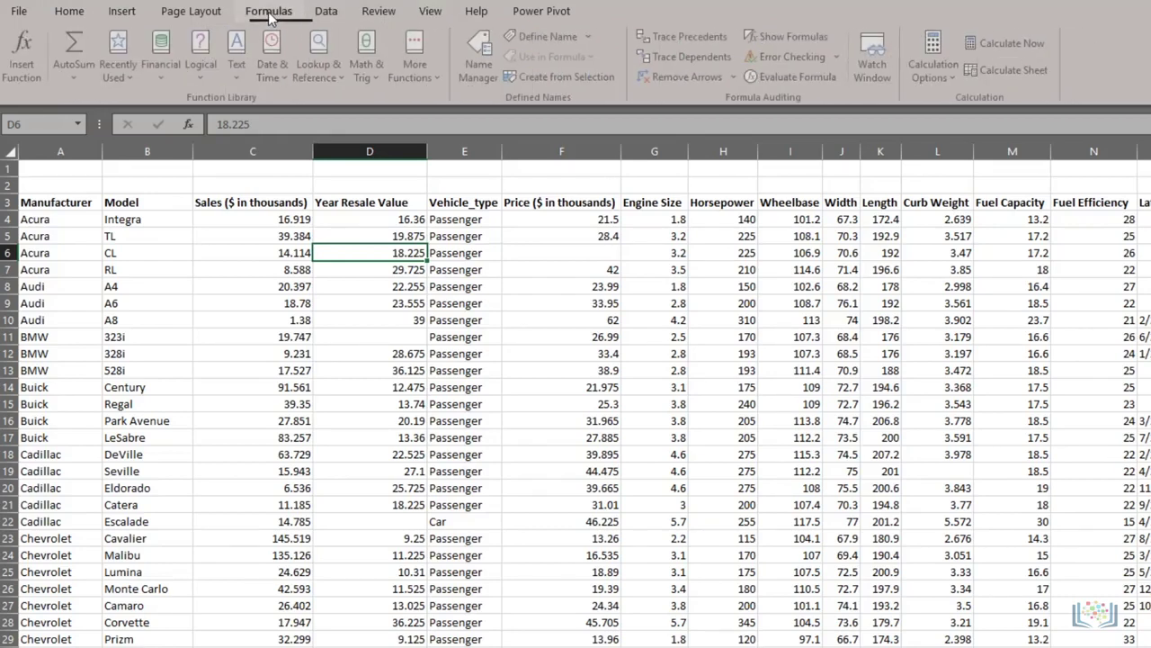
left_click(326, 12)
left_click(555, 12)
left_click(326, 12)
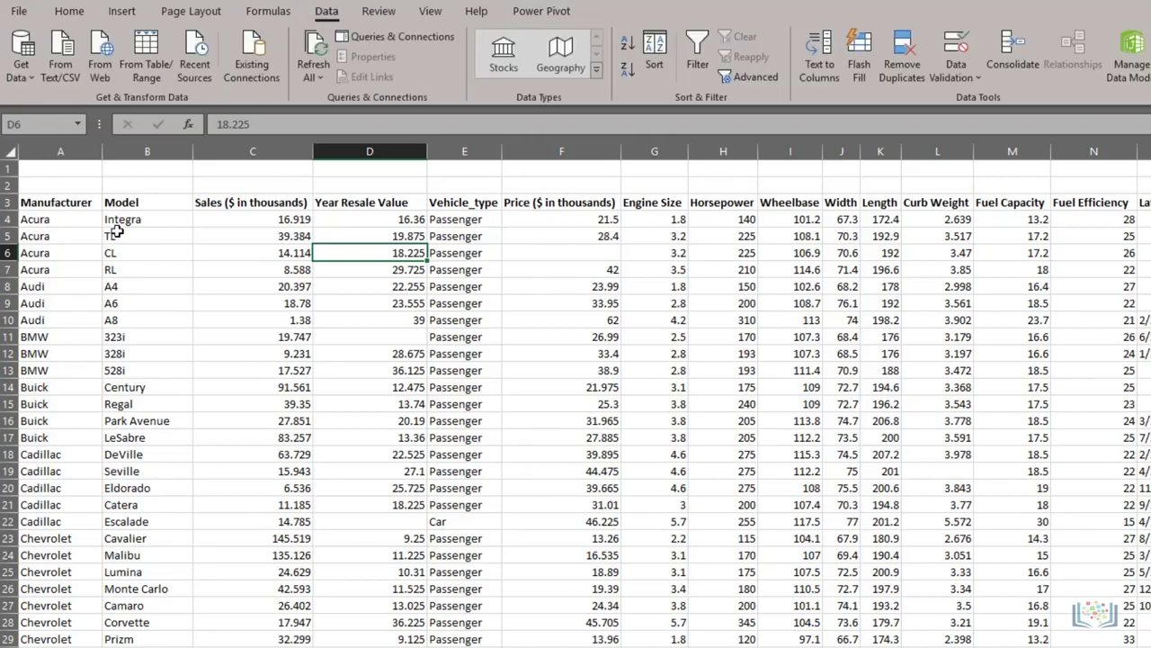
Collapse the ribbon, expand it again and return to the Home commands.
double_click(328, 12)
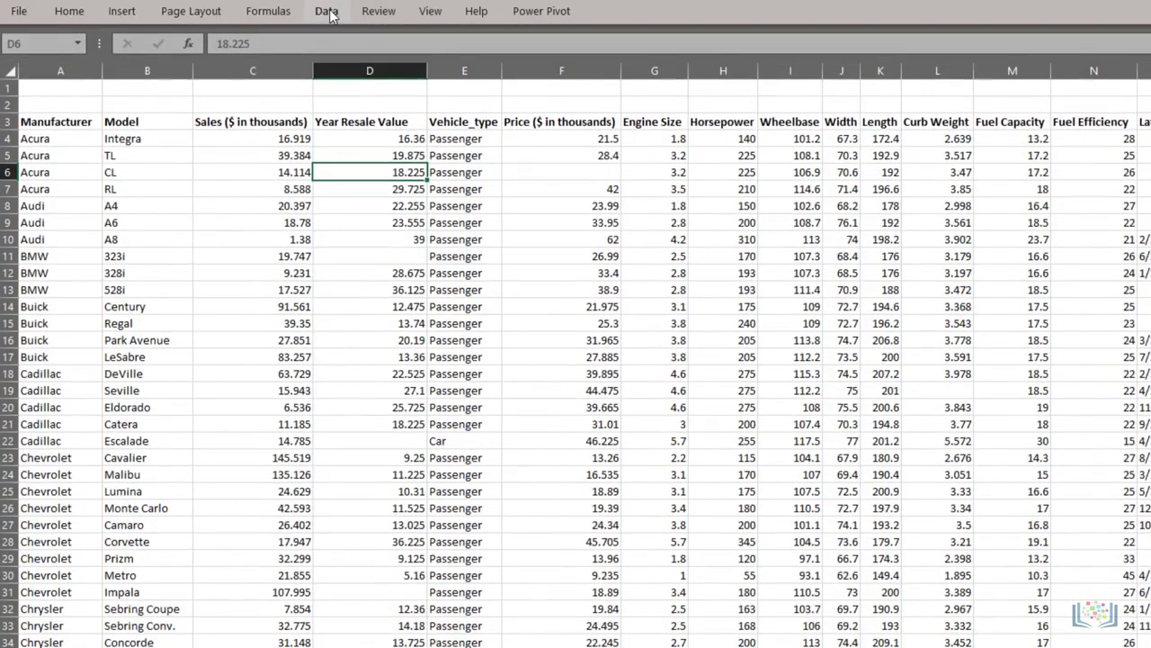
double_click(327, 12)
double_click(327, 11)
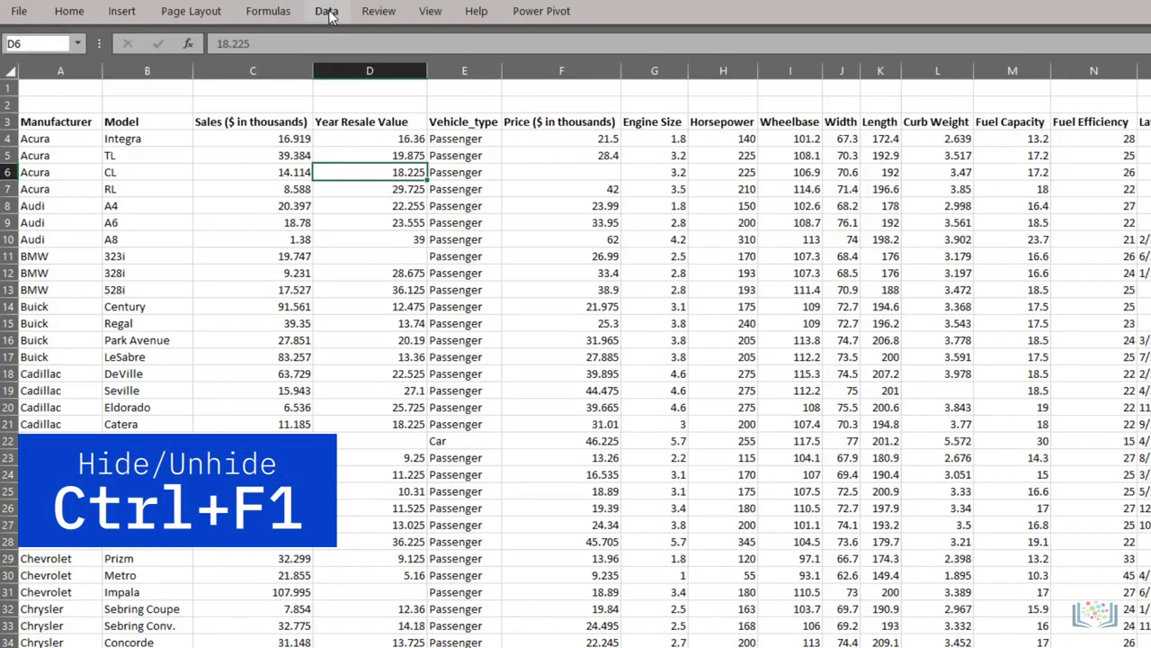
key("ctrl+F1")
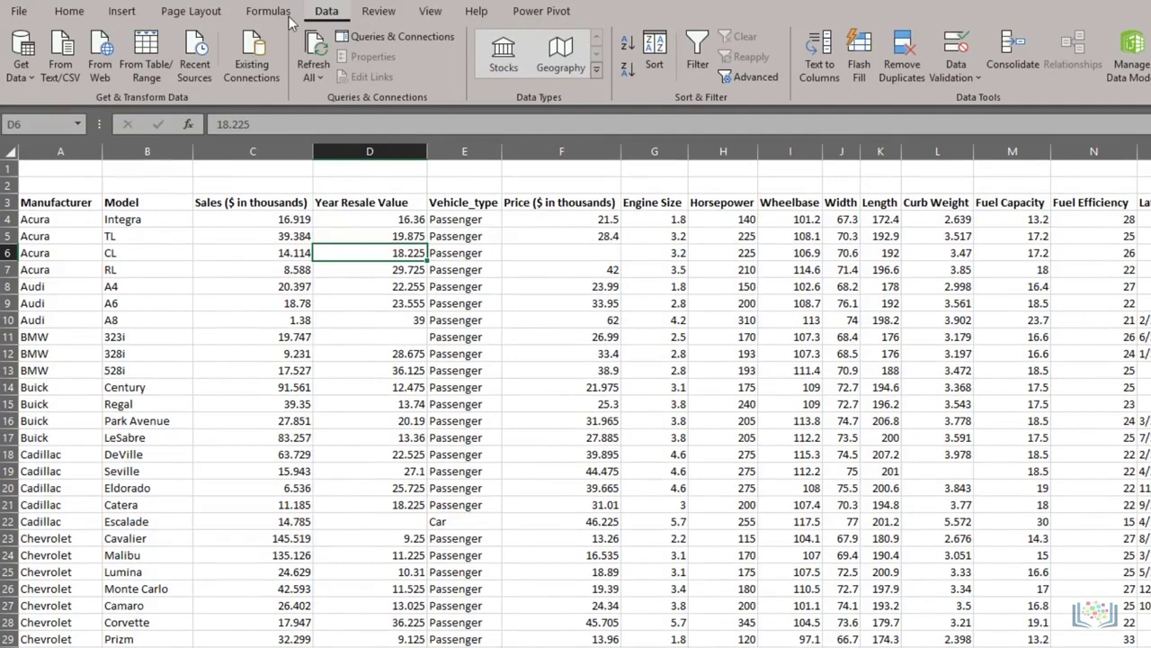
left_click(71, 20)
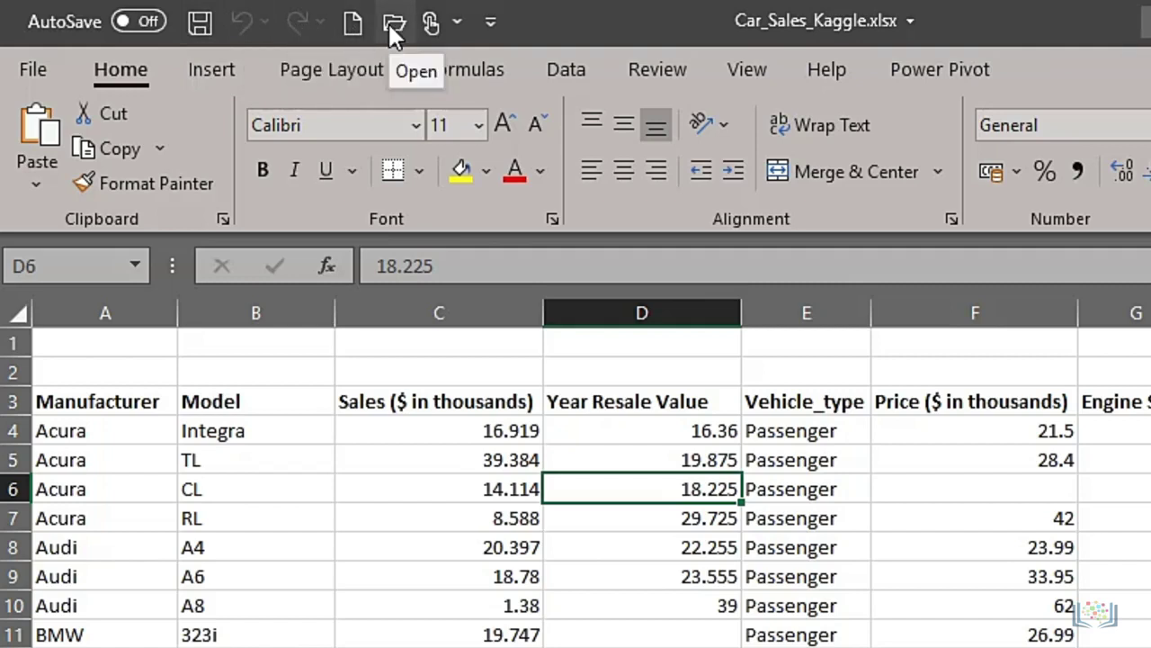
Add the Sort Ascending and Sort Descending commands to the Quick Access Toolbar.
left_click(490, 22)
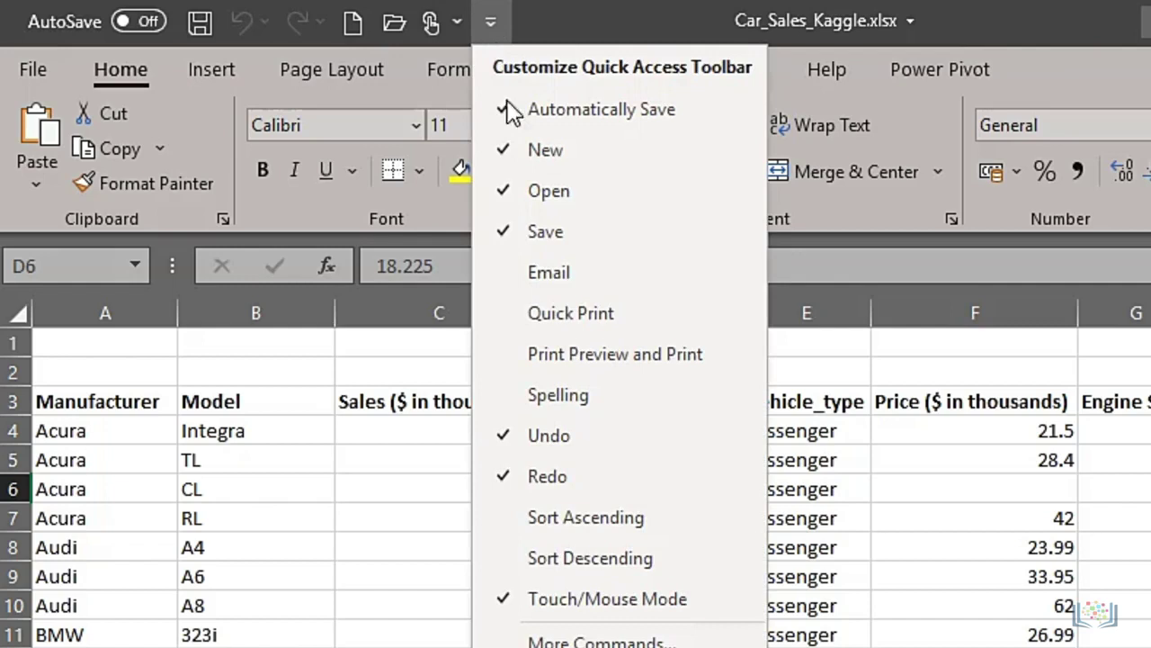
left_click(593, 519)
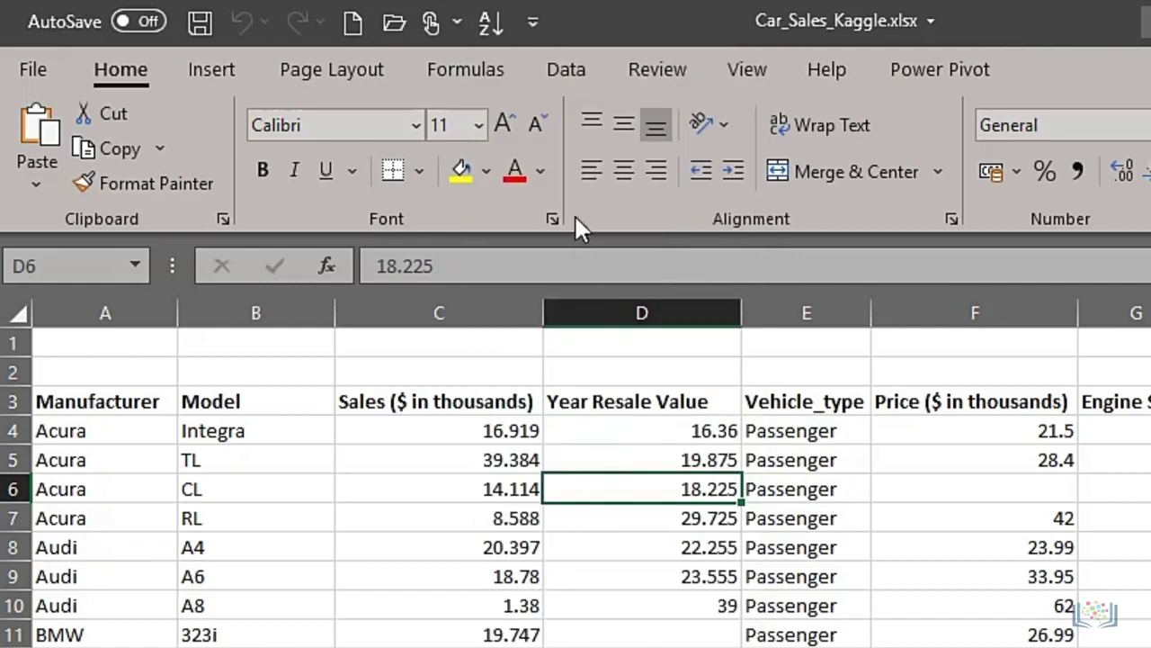
left_click(532, 23)
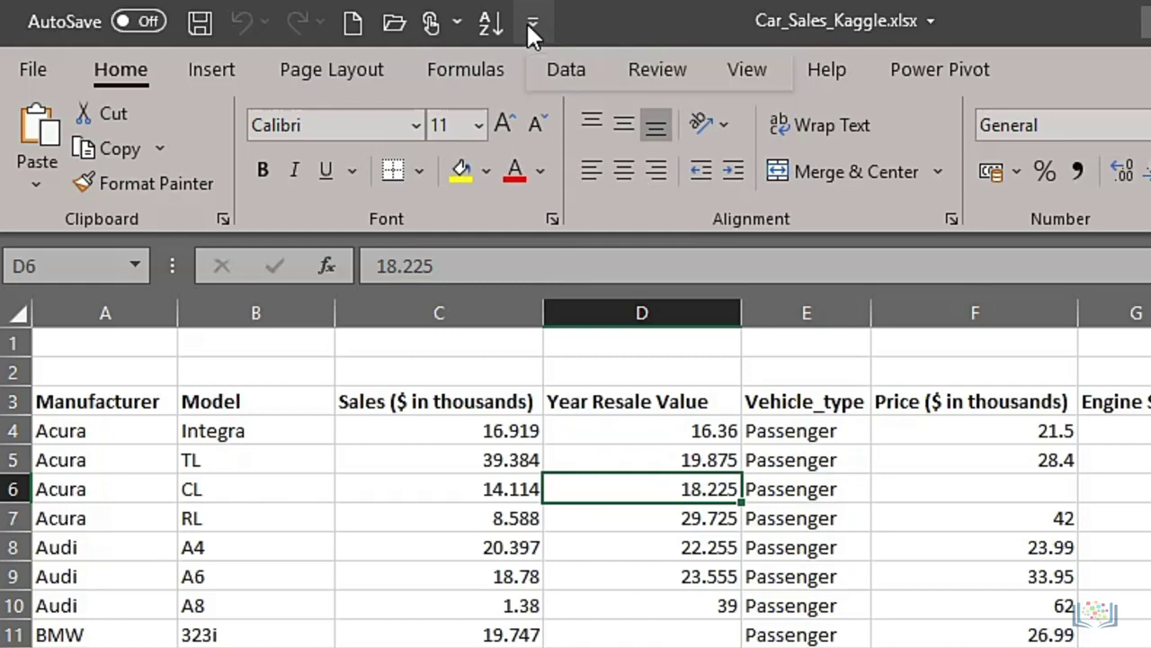
left_click(618, 558)
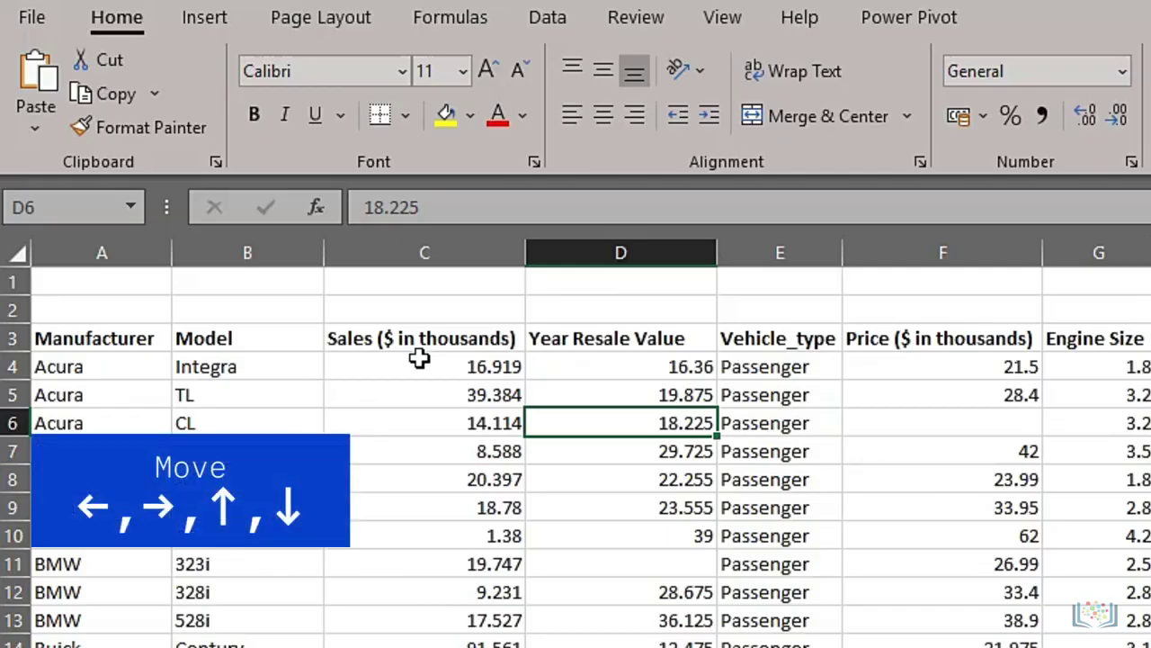
Move the active cell one cell at a time around the neighbouring data, finishing on C4.
left_click(250, 216)
key("Right")
key("Down")
key("Left")
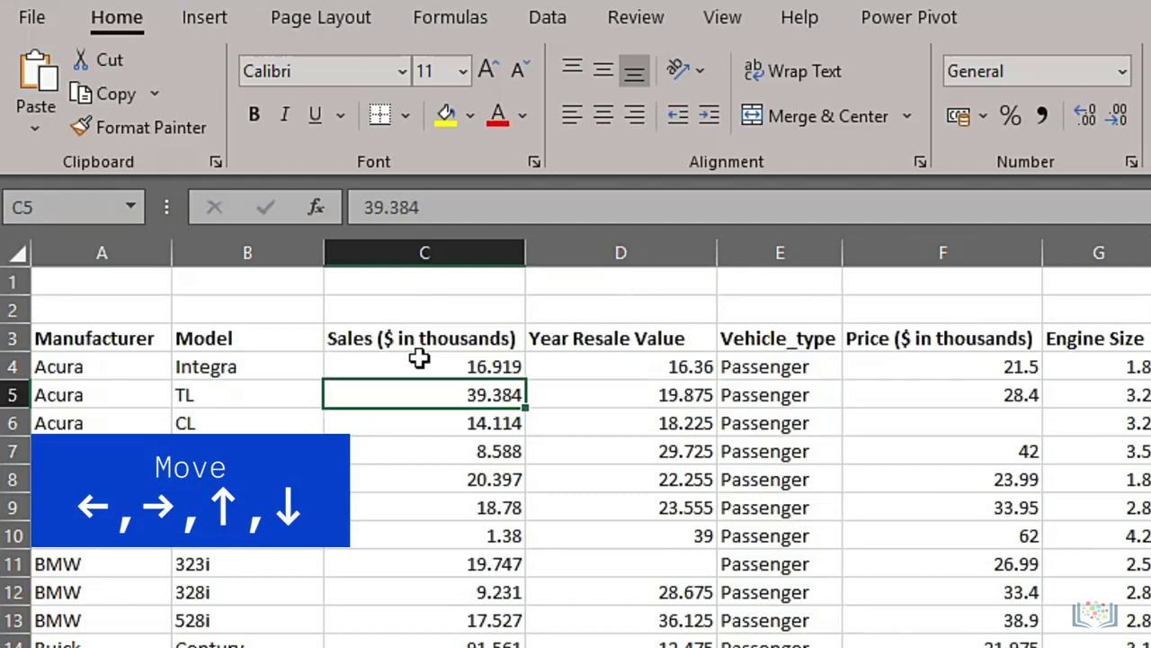
key("Up")
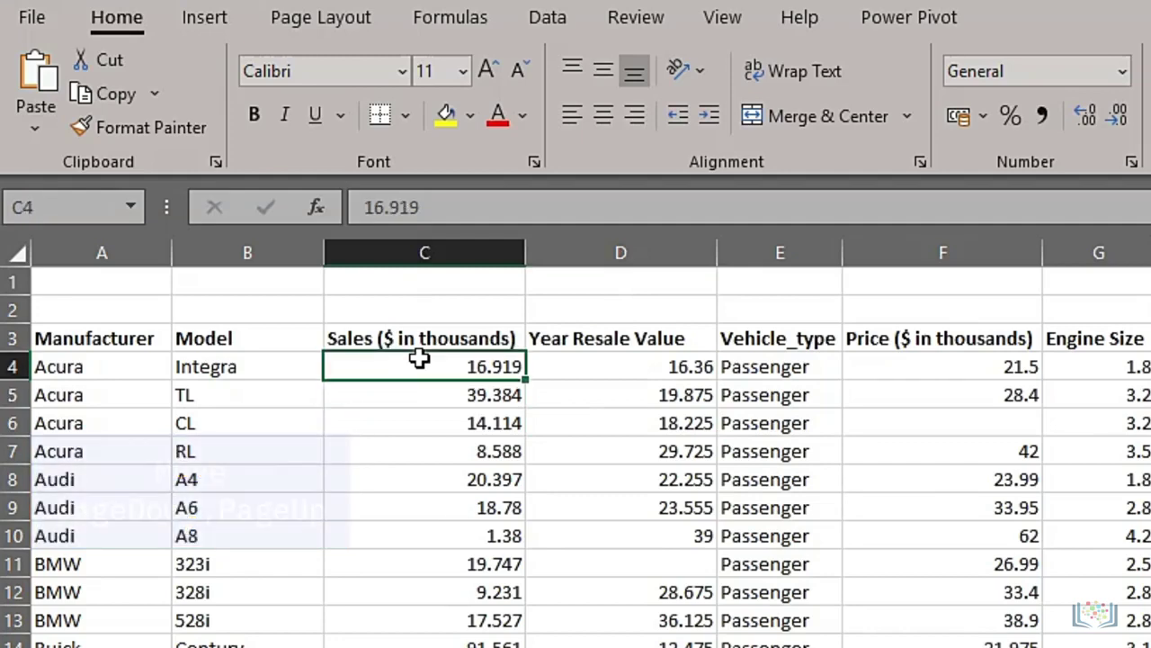
Page down the car data from C4 to C80 and back, and browse the sheet vertically and horizontally.
key("Page_Down")
key("Page_Down")
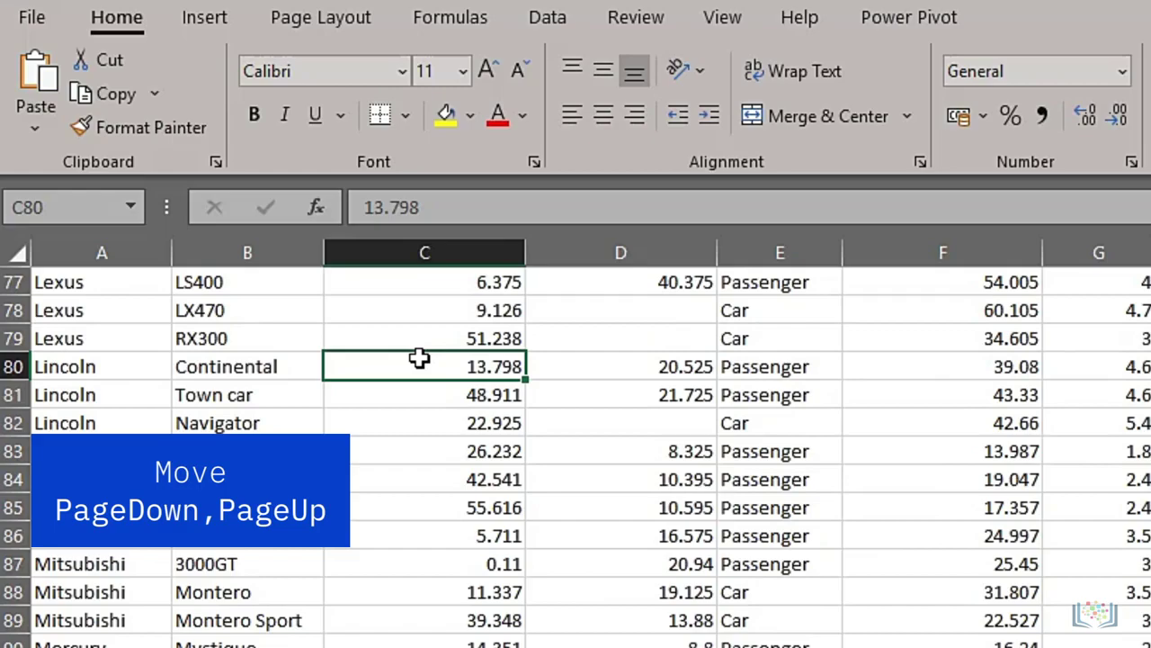
key("Page_Up")
key("Page_Up")
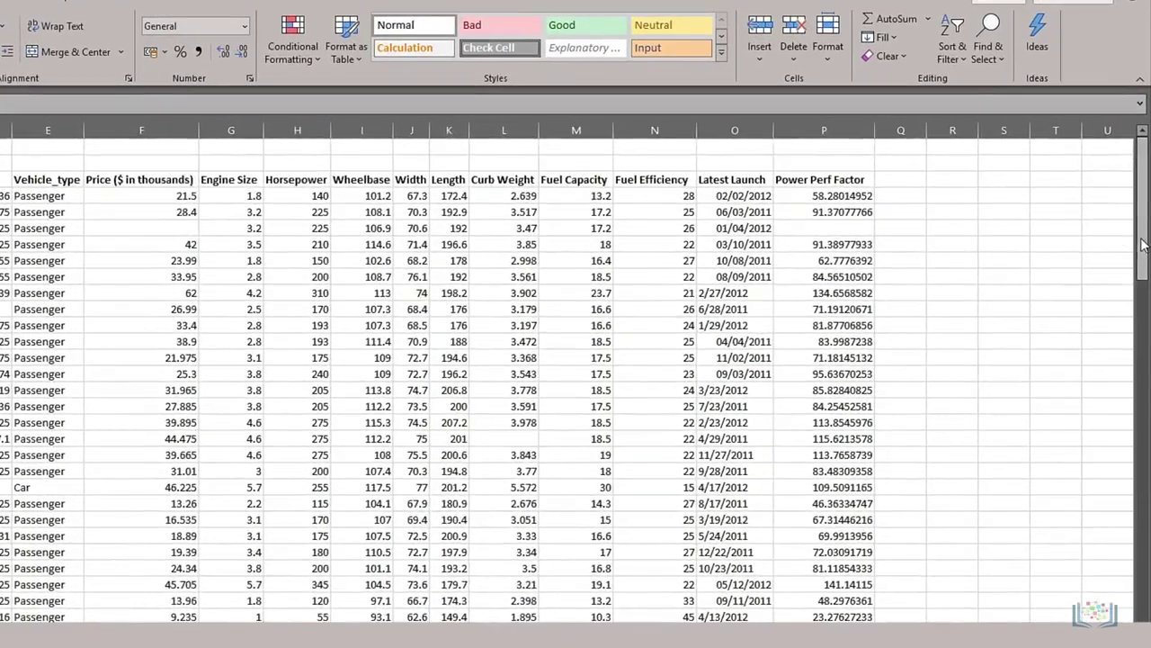
left_click_drag(1144, 194, 1144, 144)
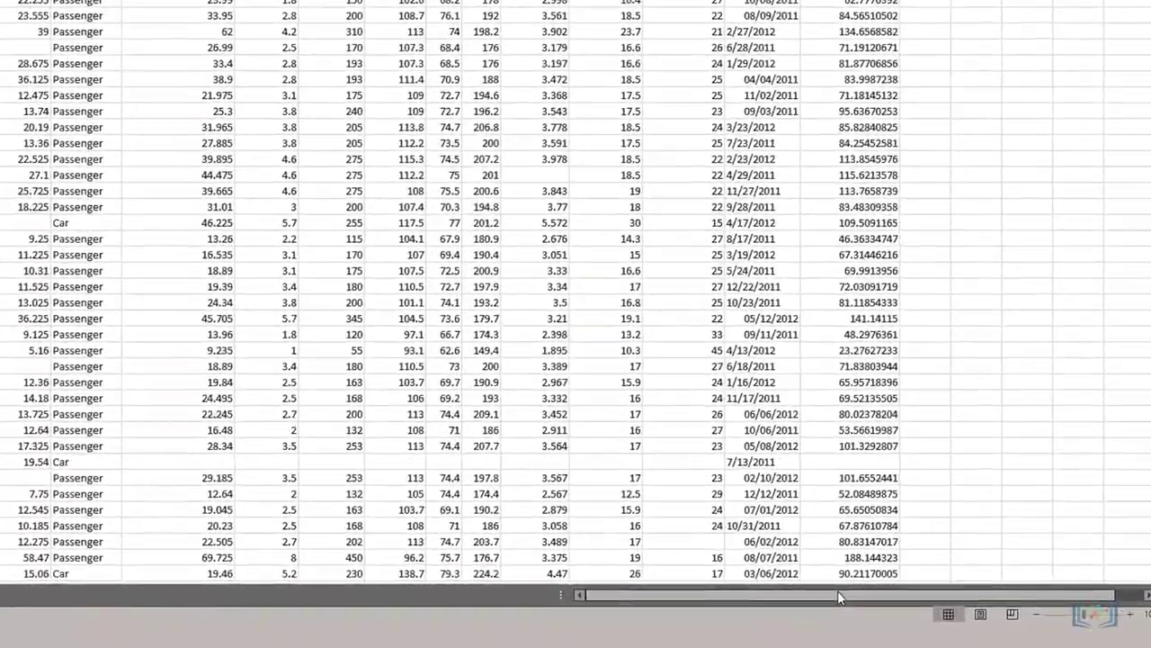
left_click_drag(861, 593, 804, 537)
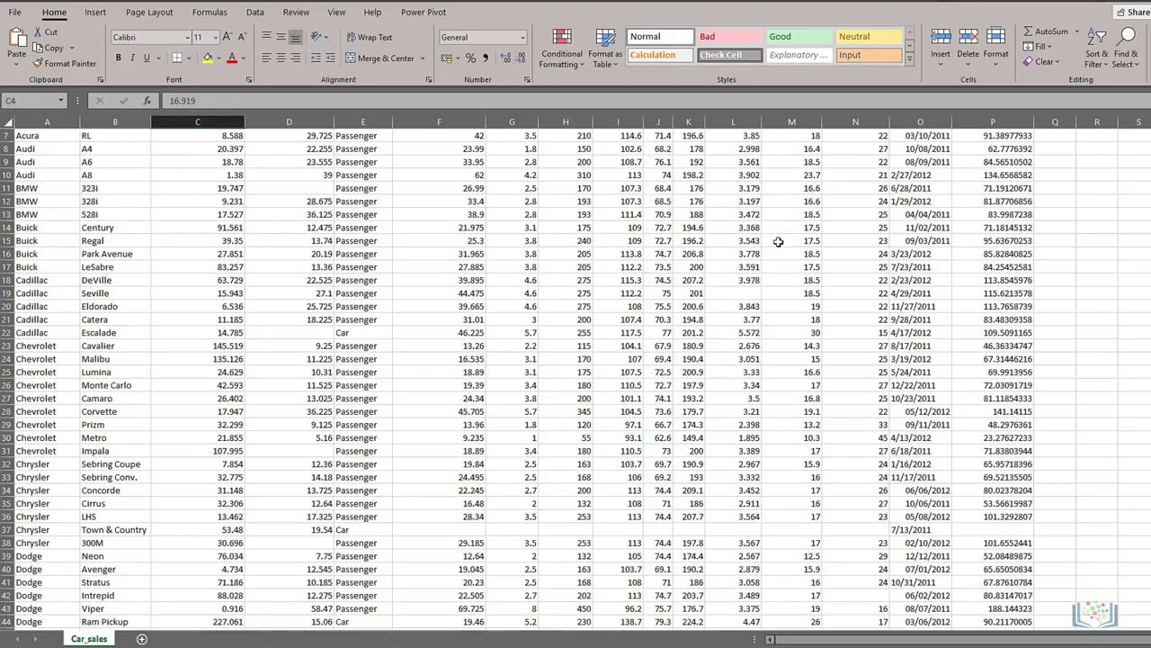
Select cell E20, jump to the first cell A1, and go to the last used cell P160 and back to A1.
left_click(367, 304)
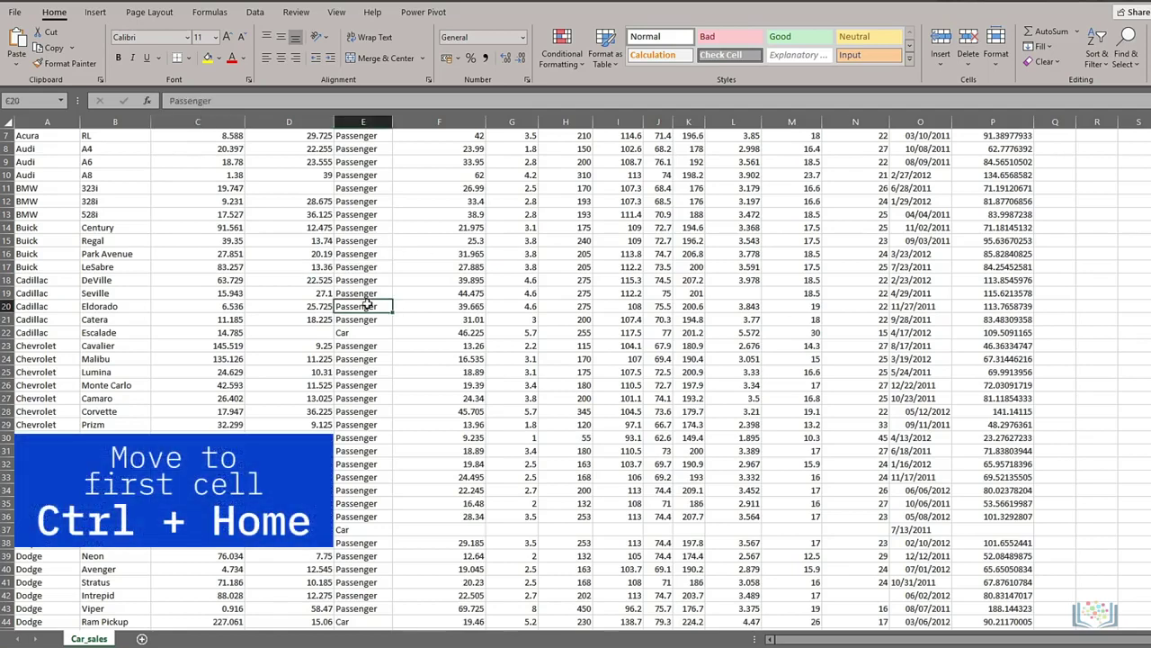
key("ctrl+Home")
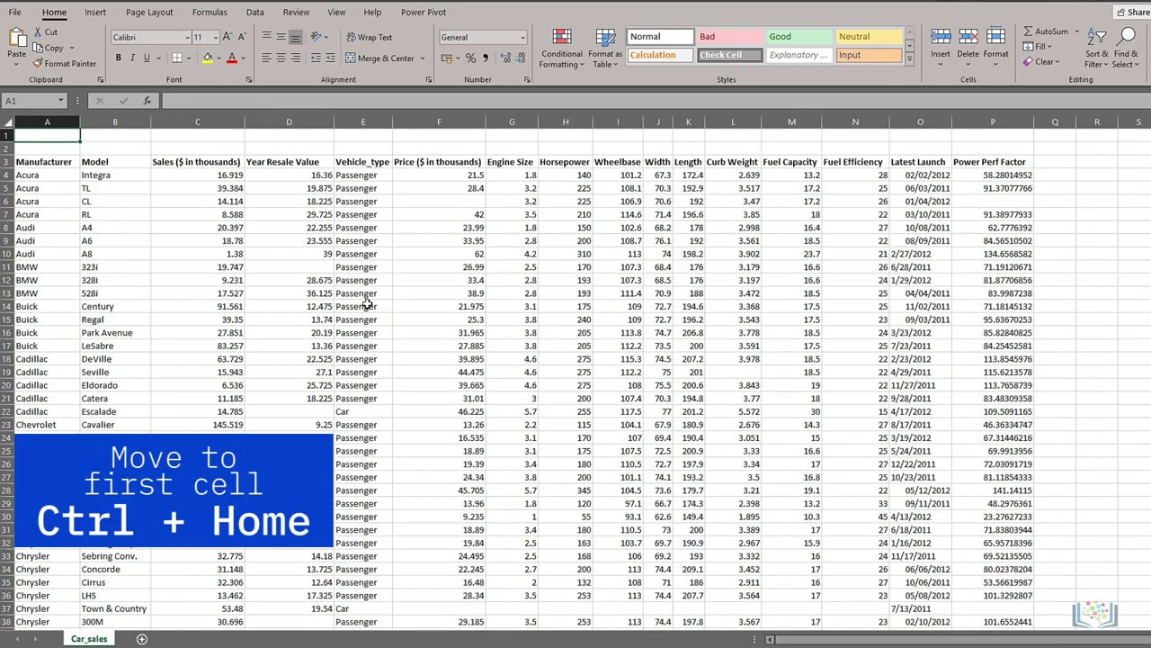
key("ctrl+End")
key("ctrl+Home")
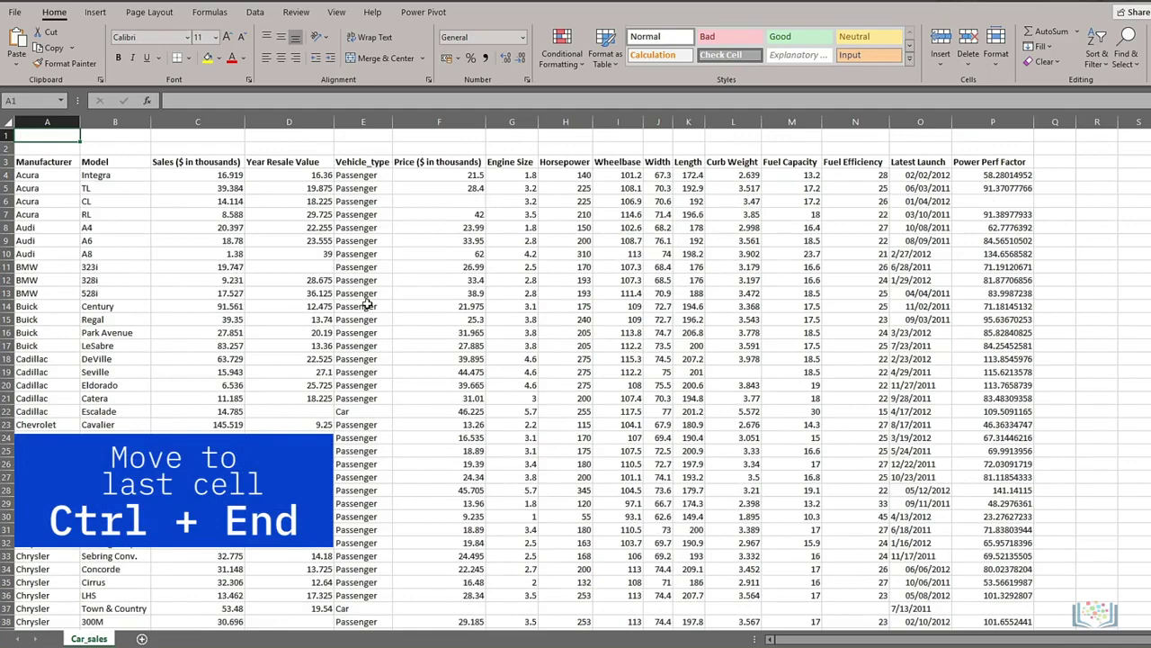
key("ctrl+End")
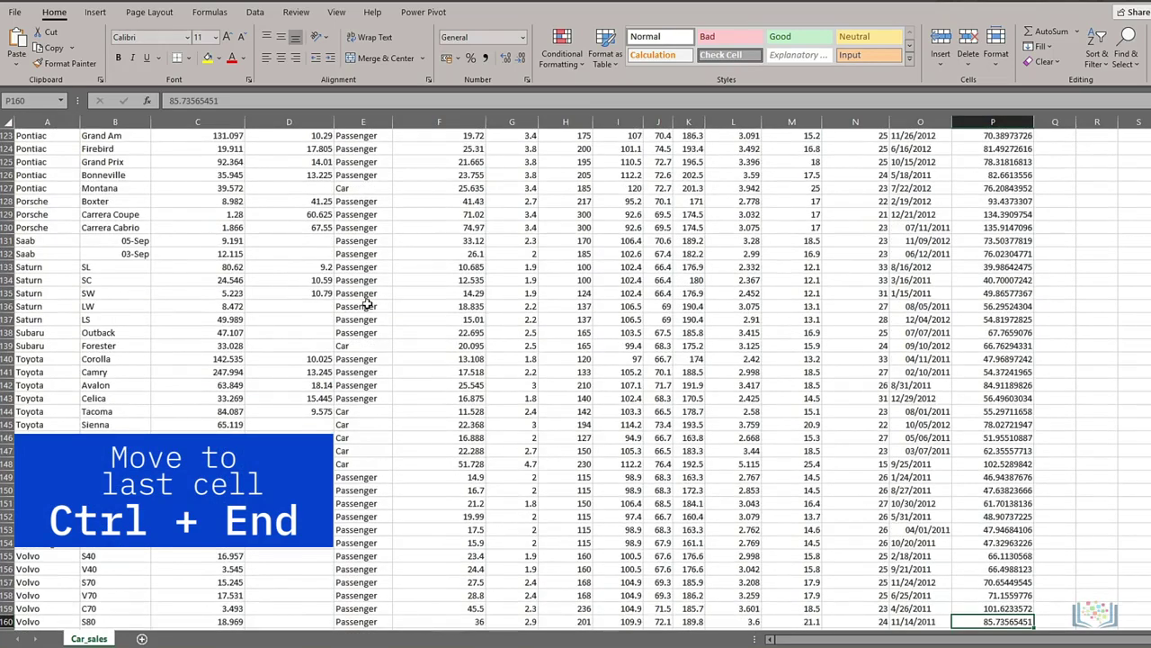
key("ctrl+Home")
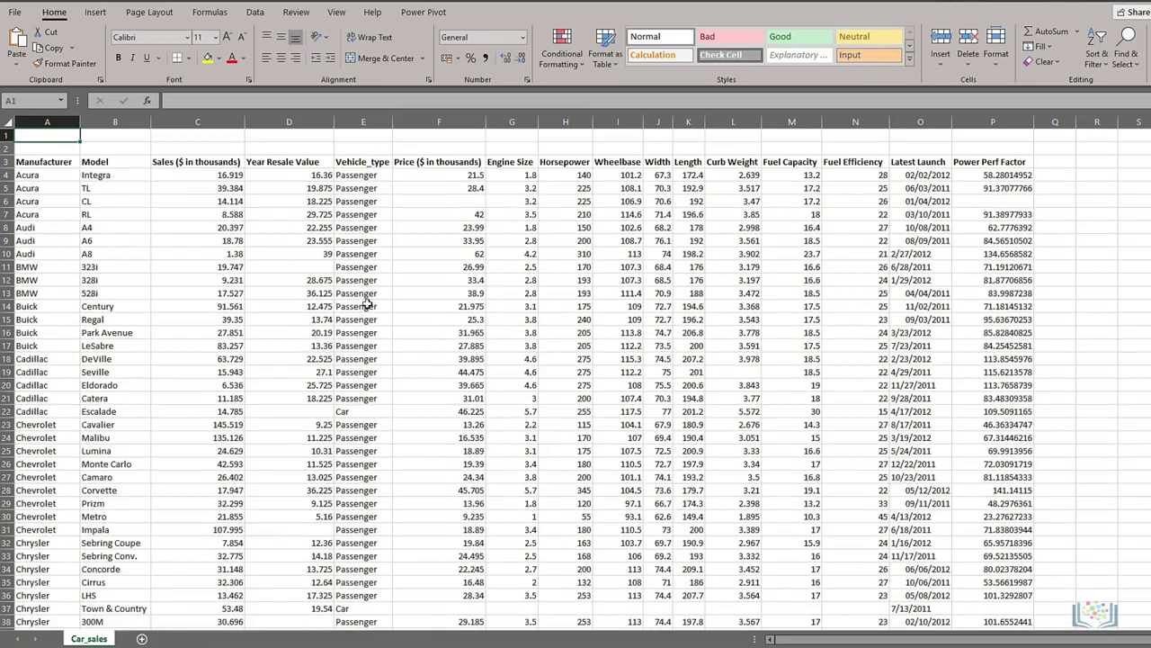
Jump between the header and last entry of the Manufacturer column, check the rows below the data and return to A1.
key("ctrl+Down")
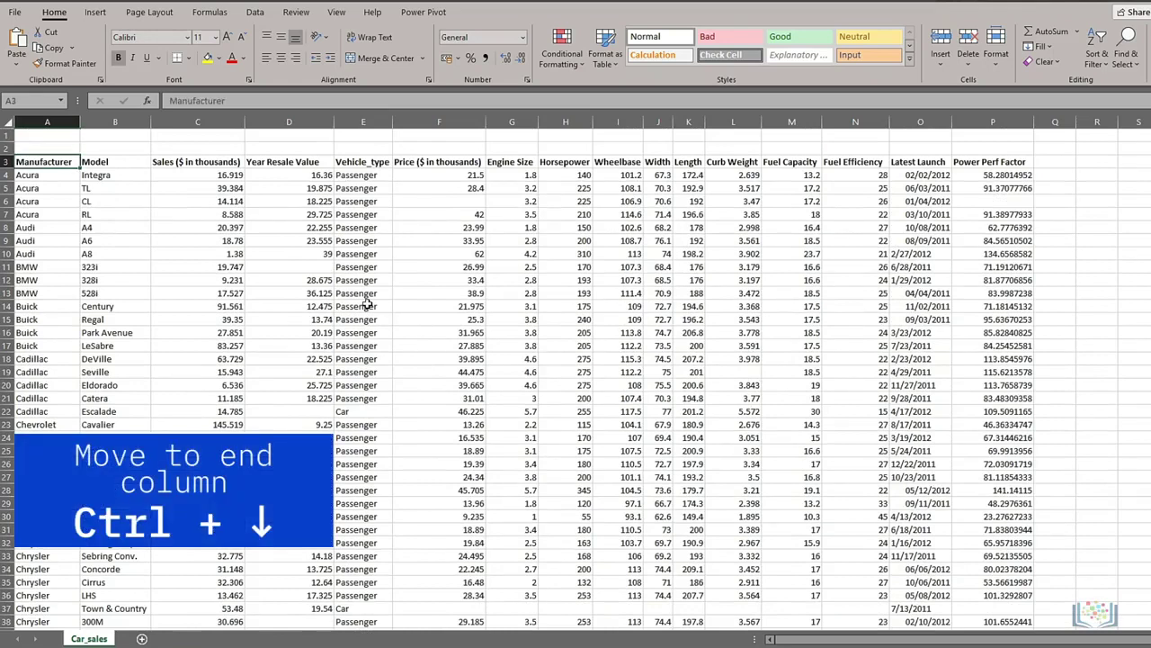
key("ctrl+Down")
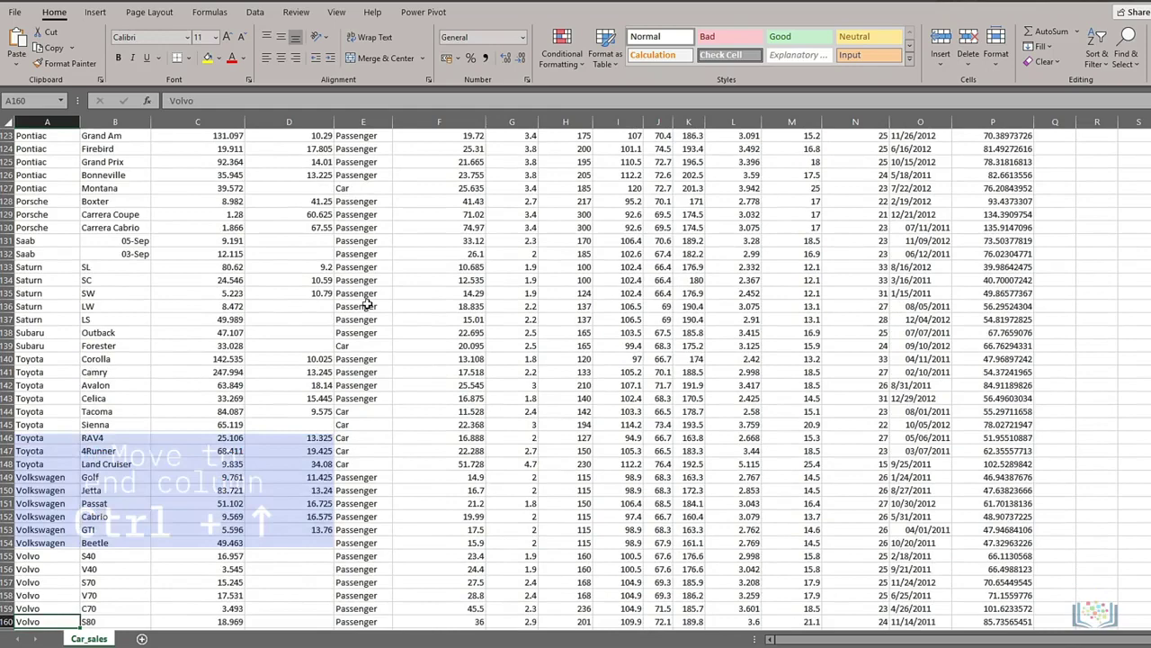
key("ctrl+Up")
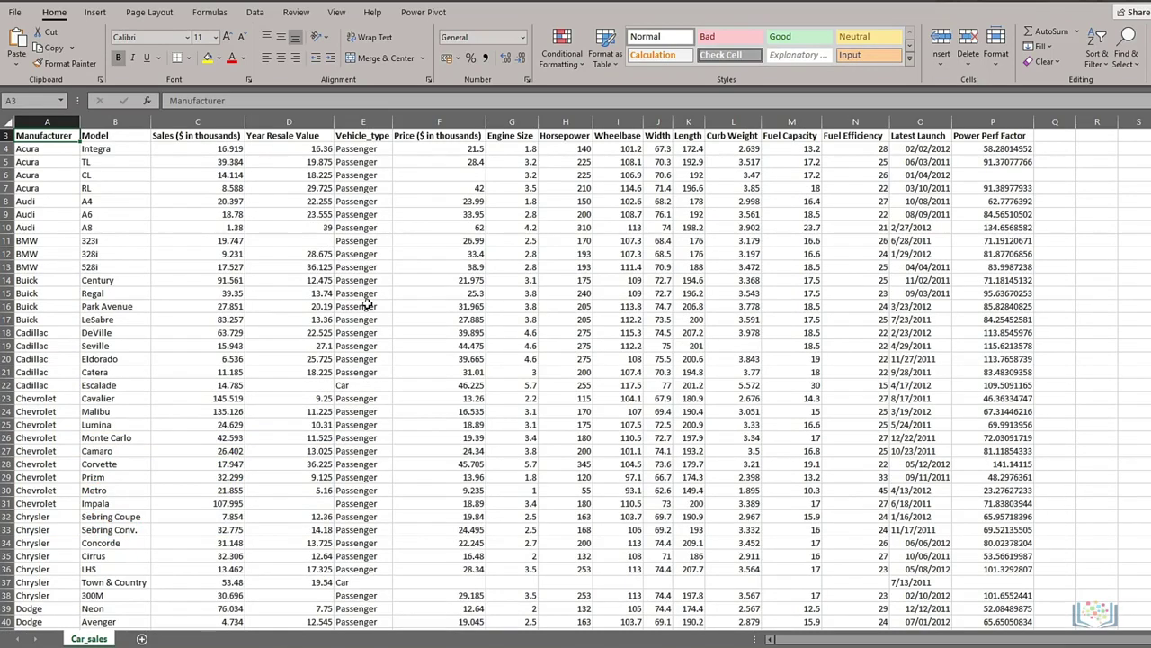
key("ctrl+Down")
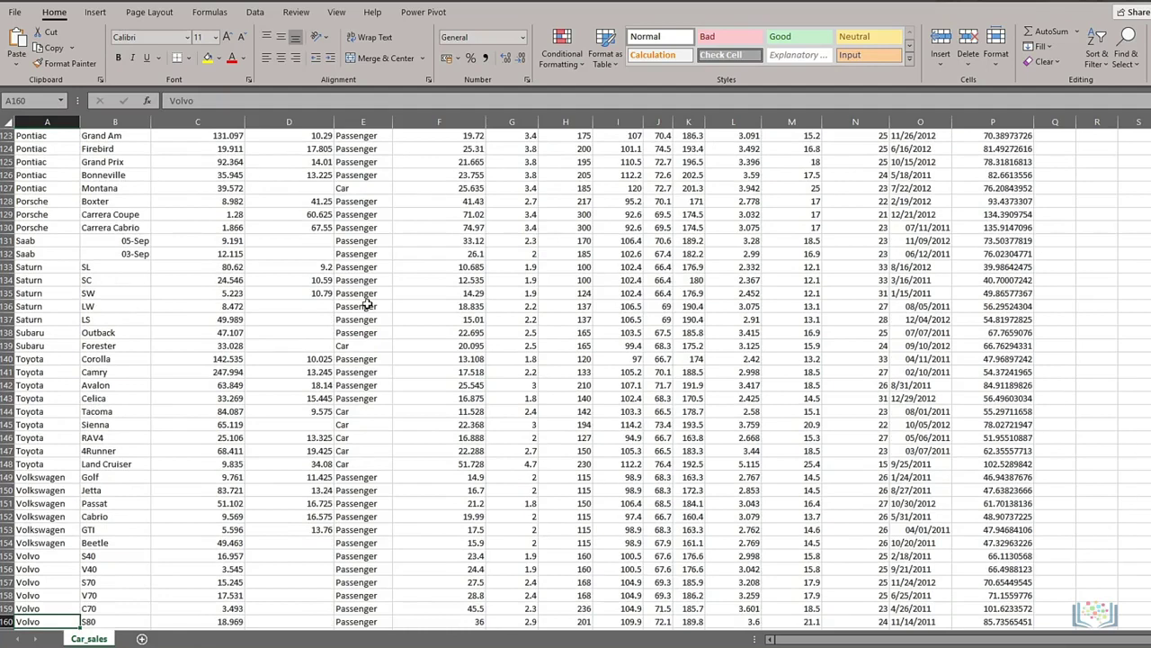
scroll(366, 304, "down", 1)
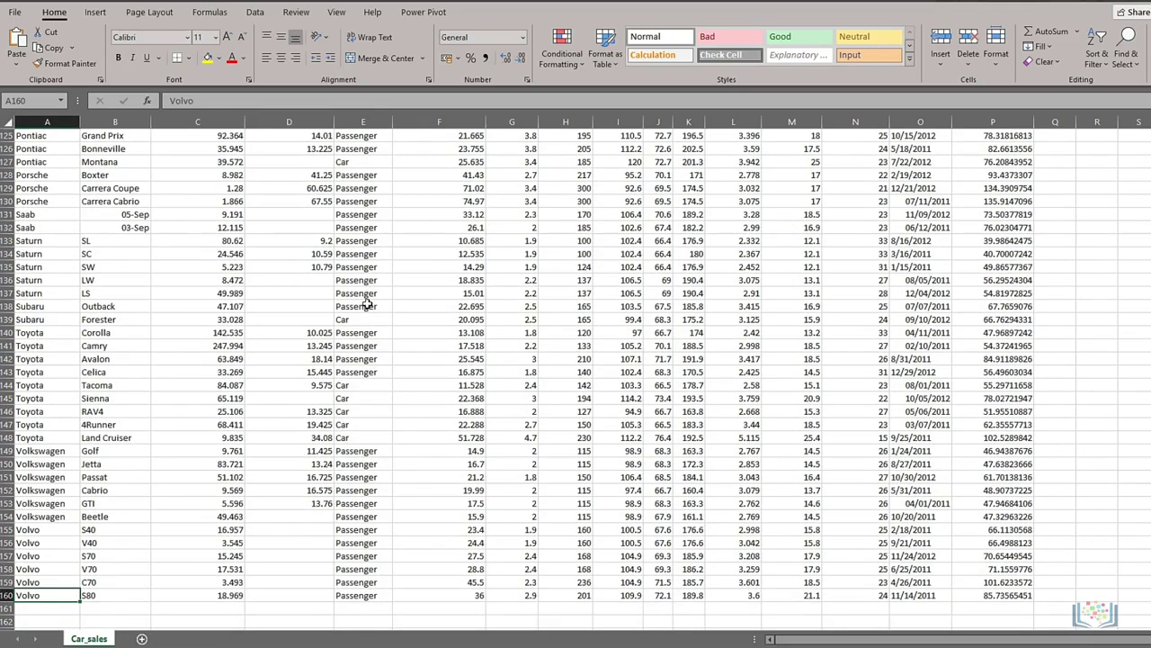
key("ctrl+Home")
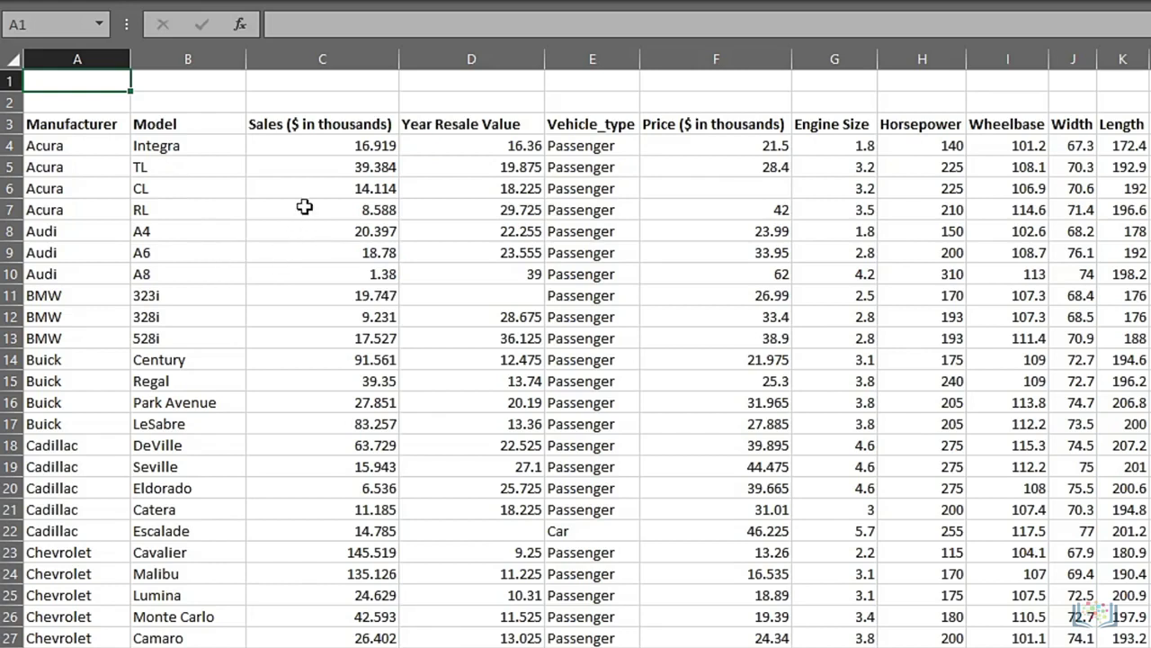
Select the range A4:G4 in the first data row and clear it by selecting only cell G4.
left_click(89, 150)
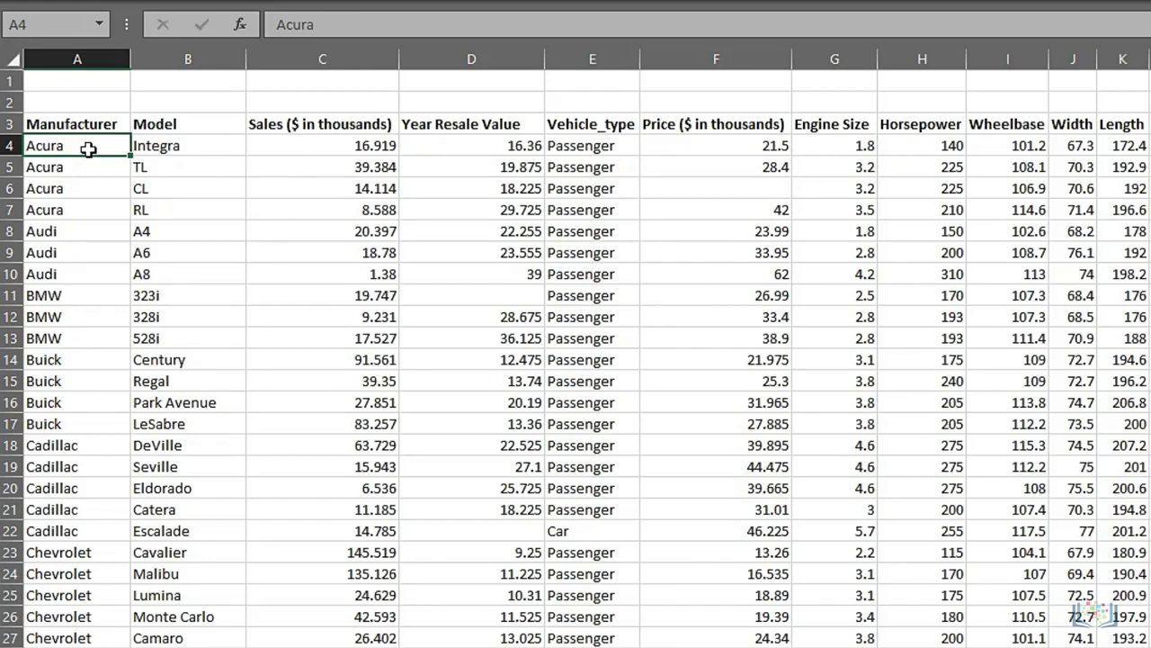
left_click_drag(88, 150, 822, 139)
left_click(822, 141)
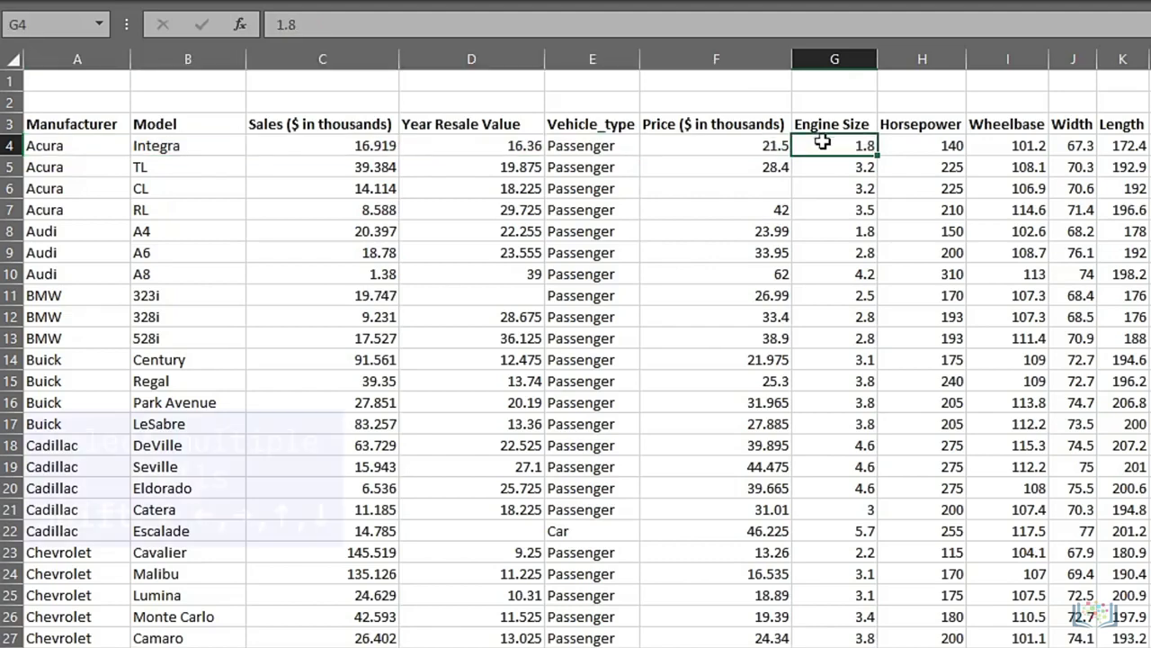
Select cell A4 and extend the selection one cell at a time across to G4.
left_click(96, 145)
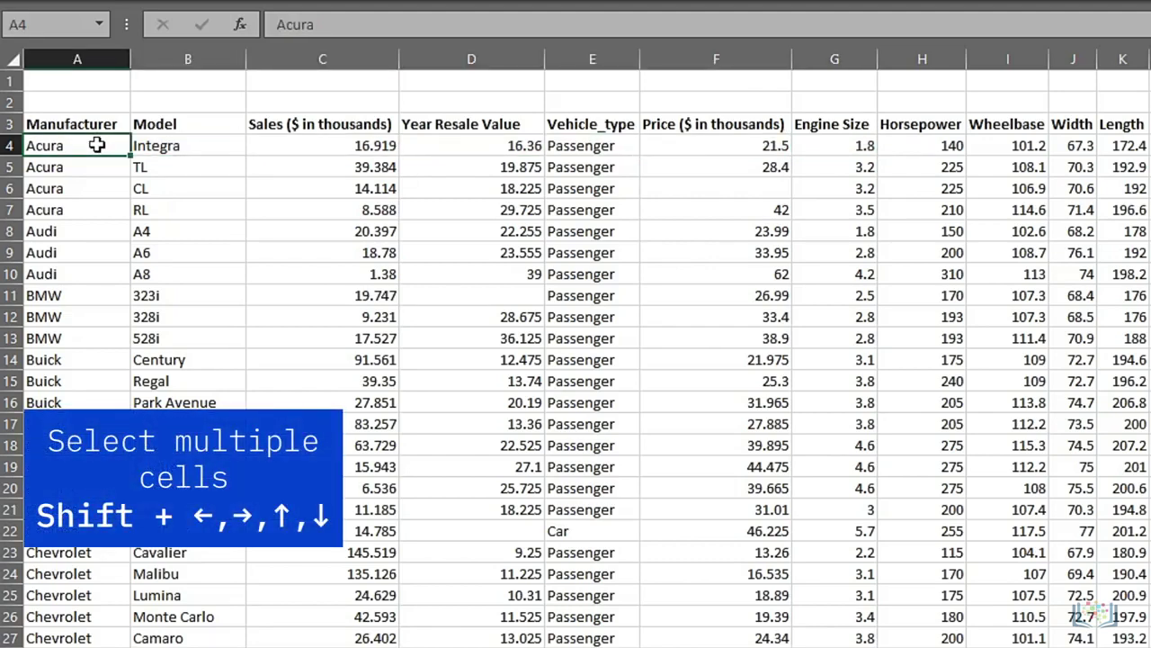
key("shift+Right")
key("shift+Right")
key("shift+Right")
key("shift+Right")
key("shift+Right")
key("shift+Right")
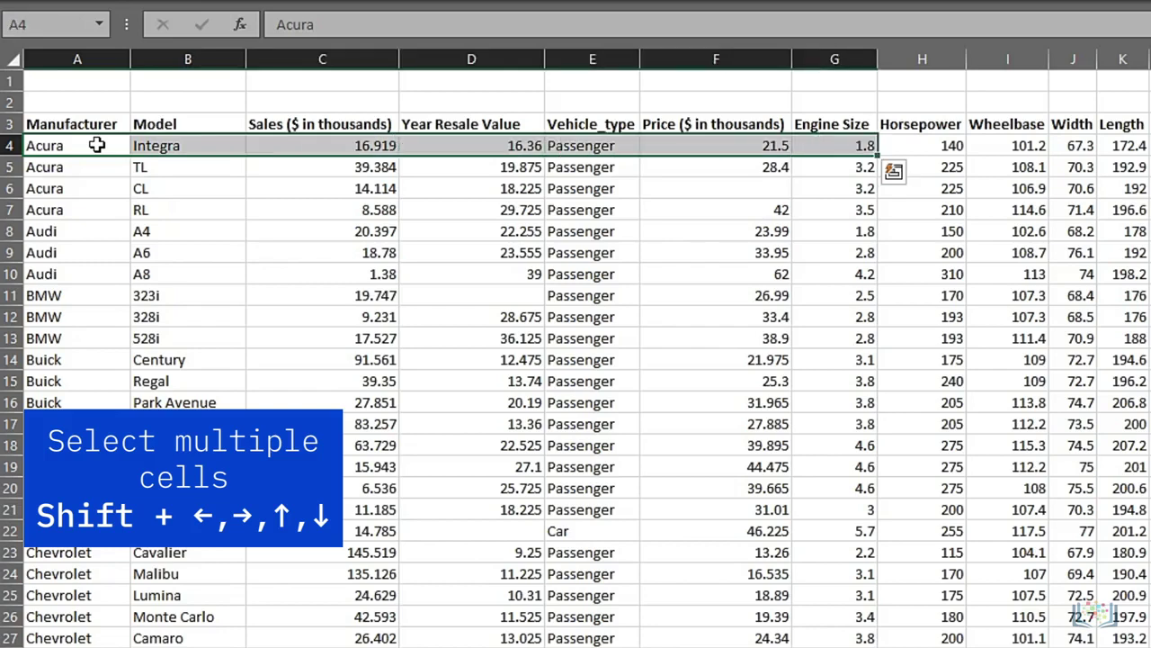
Shrink the A4:G4 selection one cell at a time back to only cell A4.
key("shift+Left")
key("shift+Left")
key("shift+Left")
key("shift+Left")
key("shift+Left")
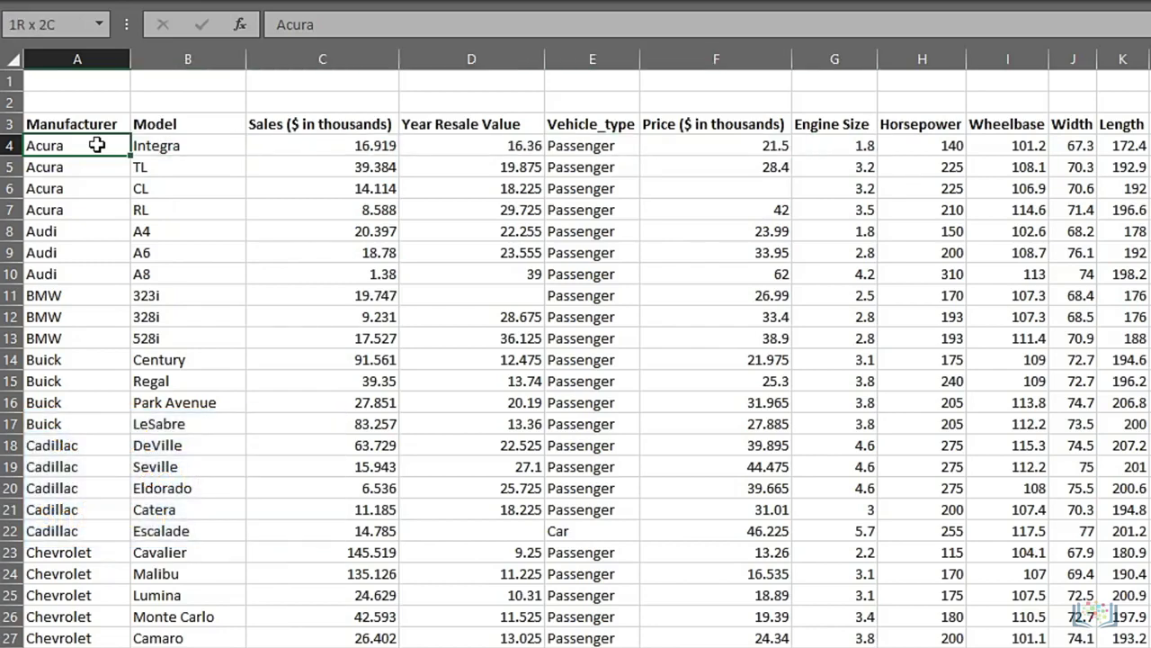
Extend the selection from A4 down the Manufacturer column cell by cell, then reduce it to only cell A4.
key("shift+Down")
key("shift+Down")
key("shift+Down")
key("shift+Down")
key("shift+Down")
key("shift+Down")
left_click(96, 144)
Select the entire Model column B, followed by the entire row 8.
left_click(192, 57)
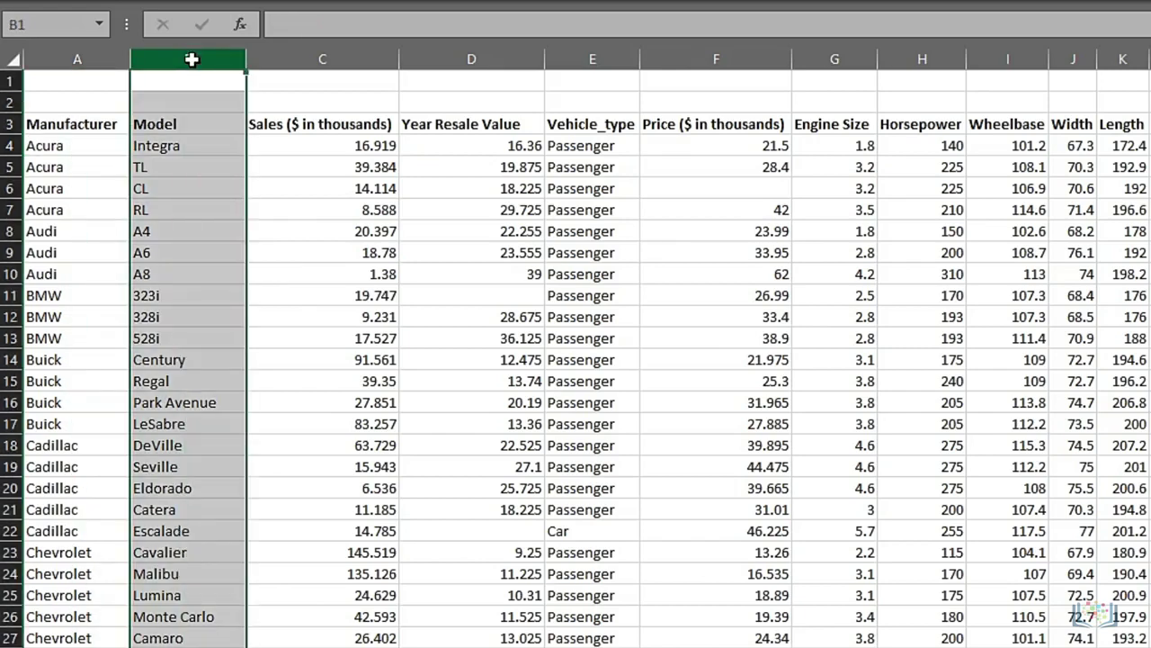
left_click(15, 232)
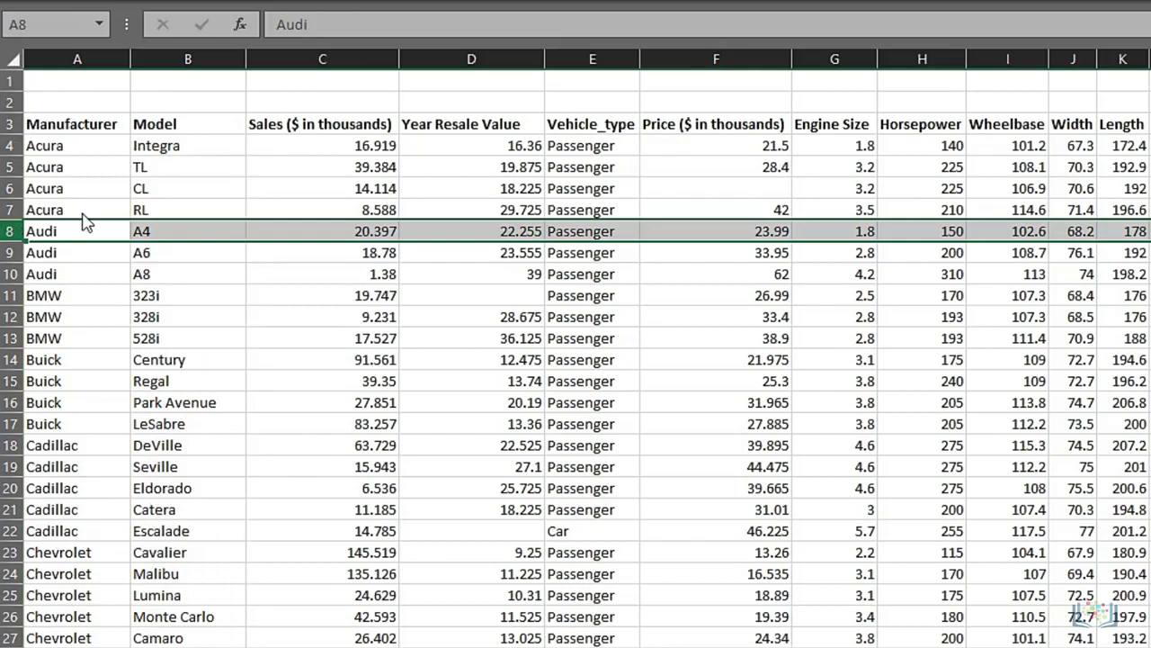
Select the adjacent columns C through F in one sweep, then select only the Price column F.
left_click(287, 56)
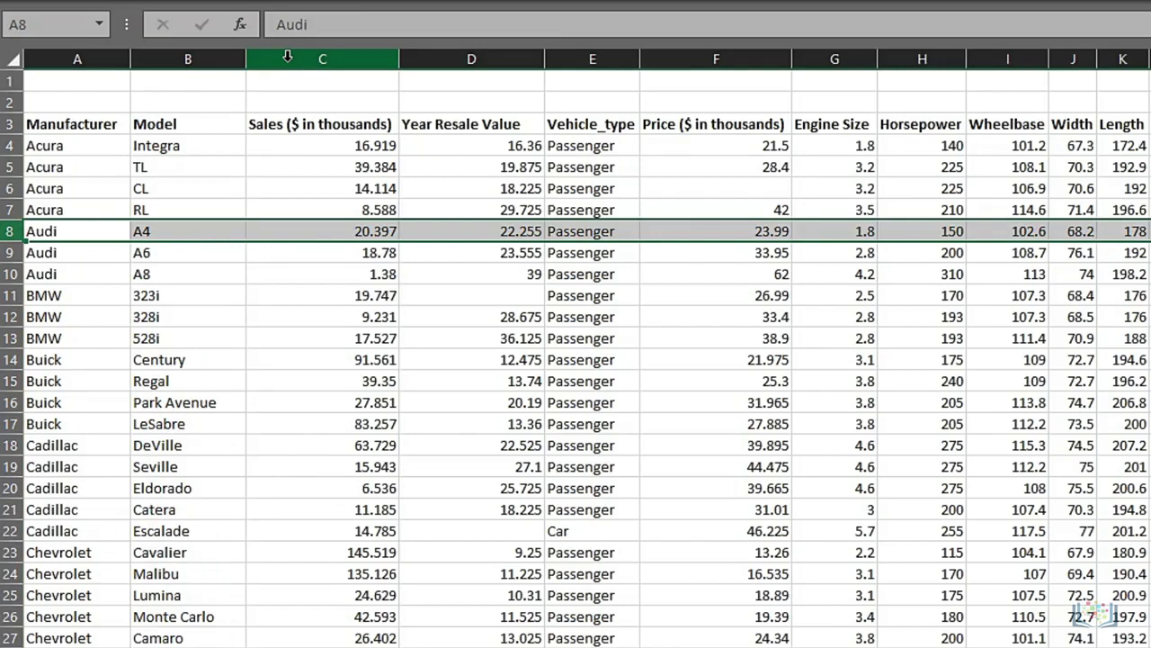
left_click_drag(288, 57, 681, 50)
left_click(681, 54)
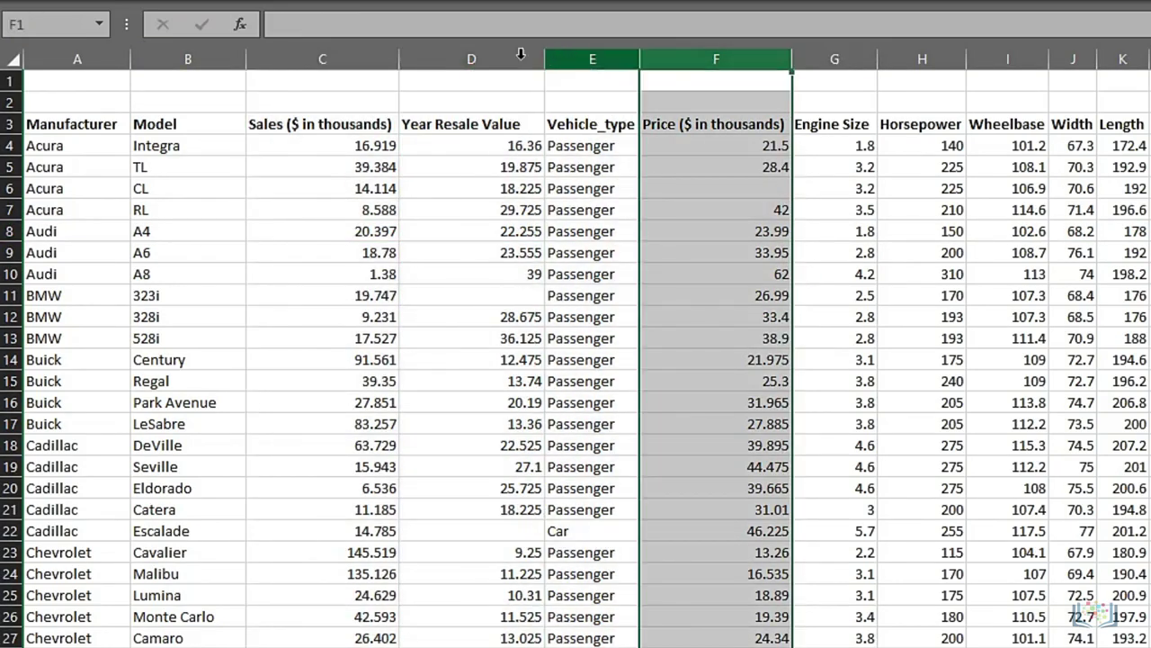
Select the Sales column C and extend the selection one column at a time to column F.
left_click(354, 59)
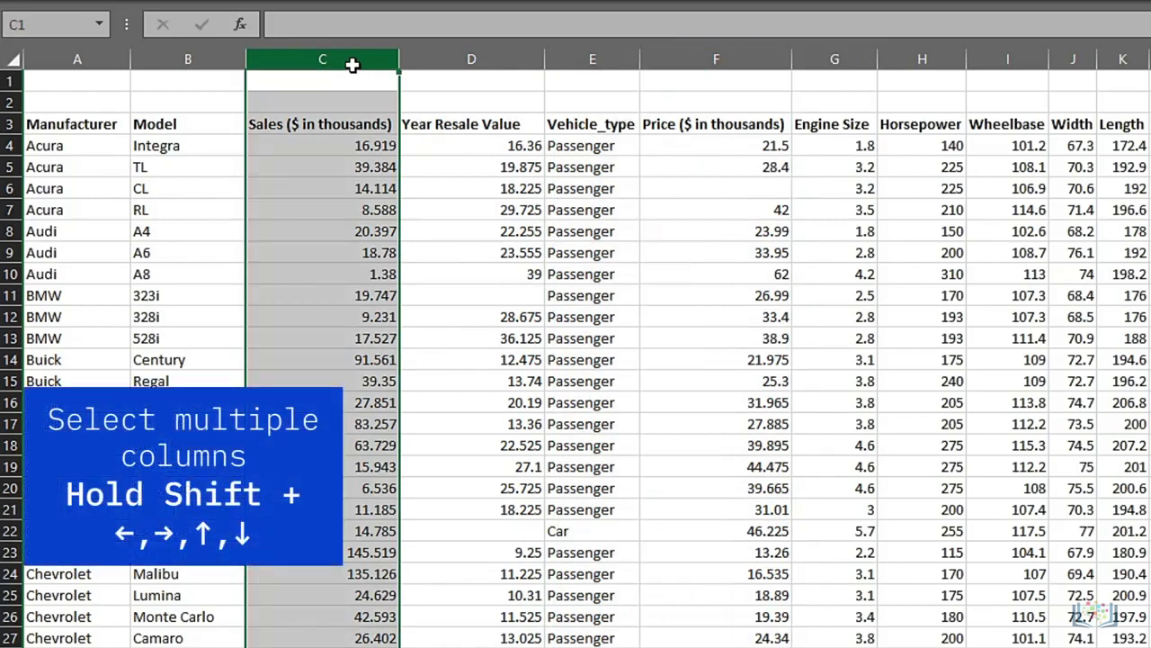
key("shift+Right")
key("shift+Right")
key("shift+Right")
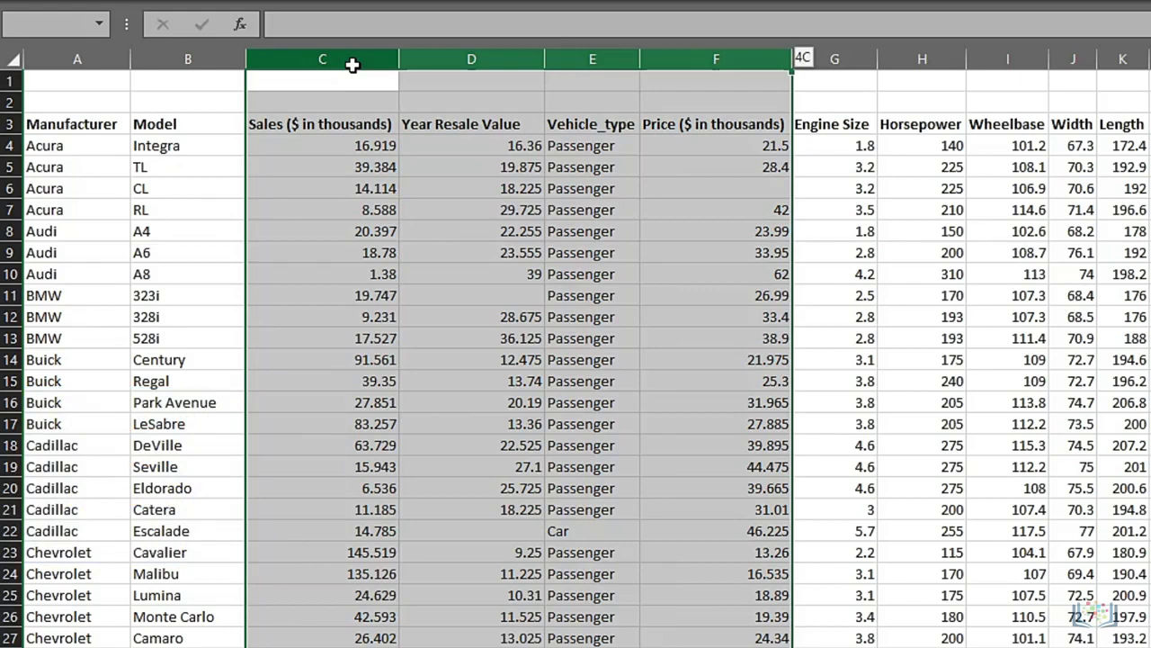
Shrink the multi-column selection back to column C and move down to cell C4.
key("shift+Left")
key("shift+Left")
key("shift+Left")
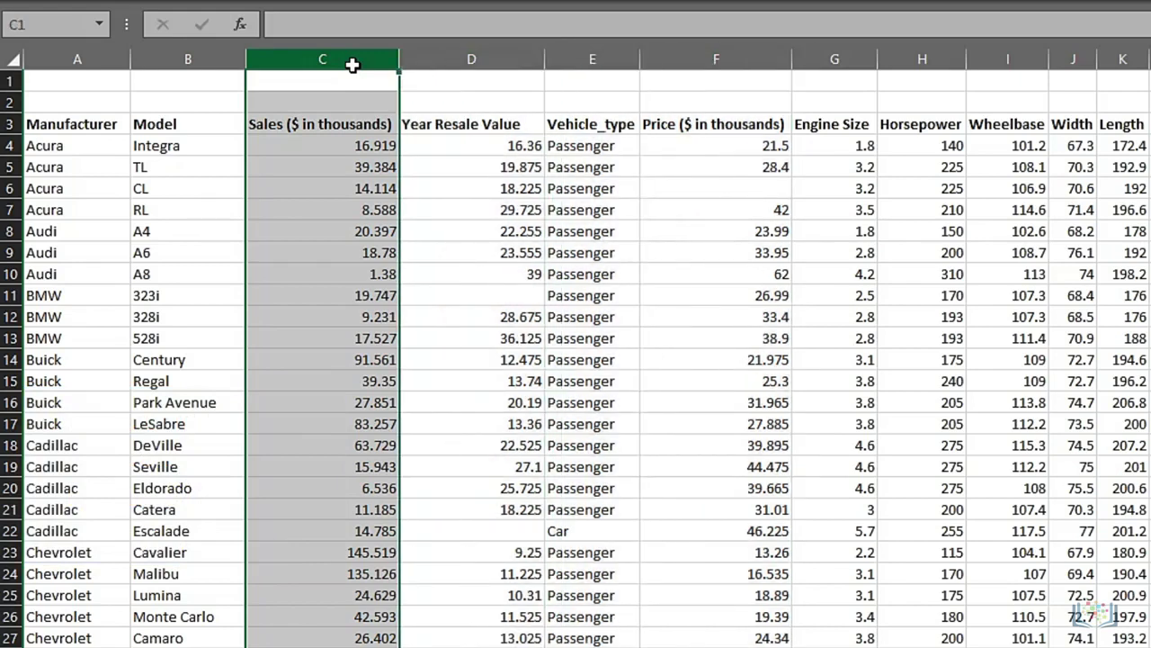
key("Down")
key("Down")
key("Down")
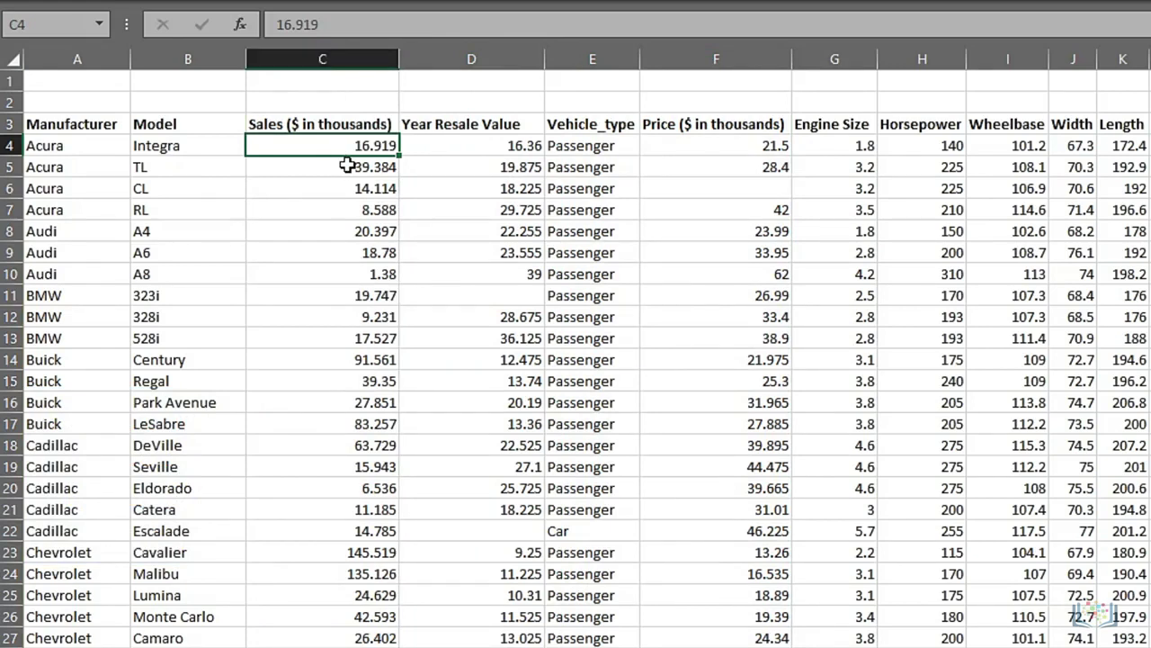
Select the non-adjacent Sales and Price columns C and F together, then clear the selection by selecting cell C4.
left_click(318, 60)
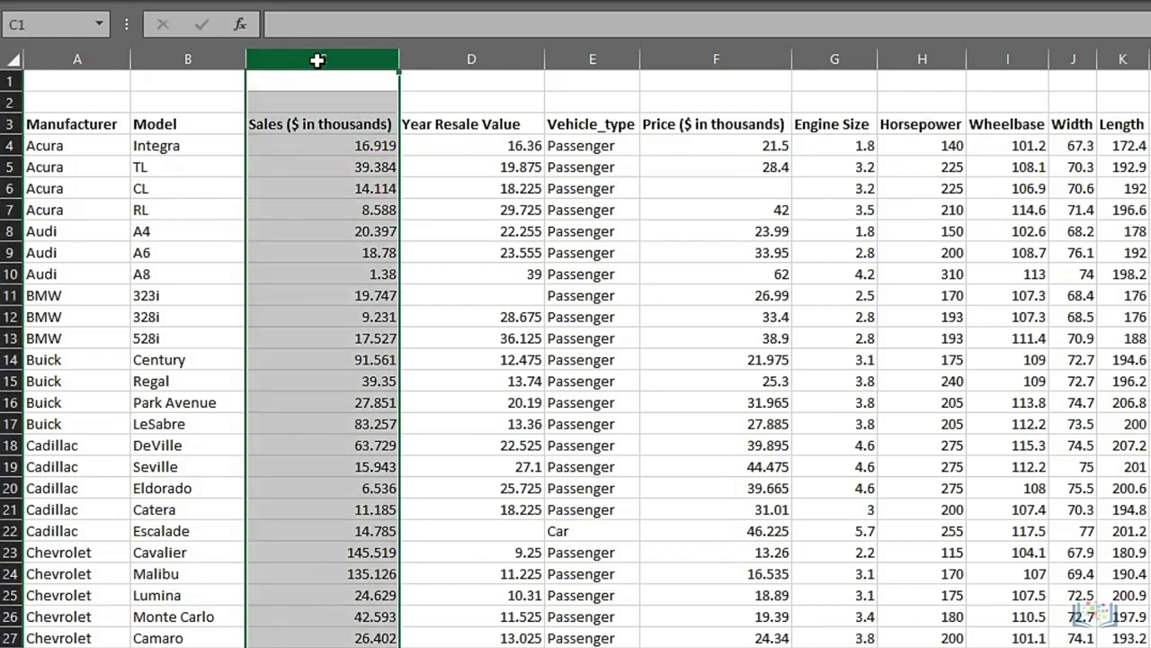
left_click(697, 60, "ctrl")
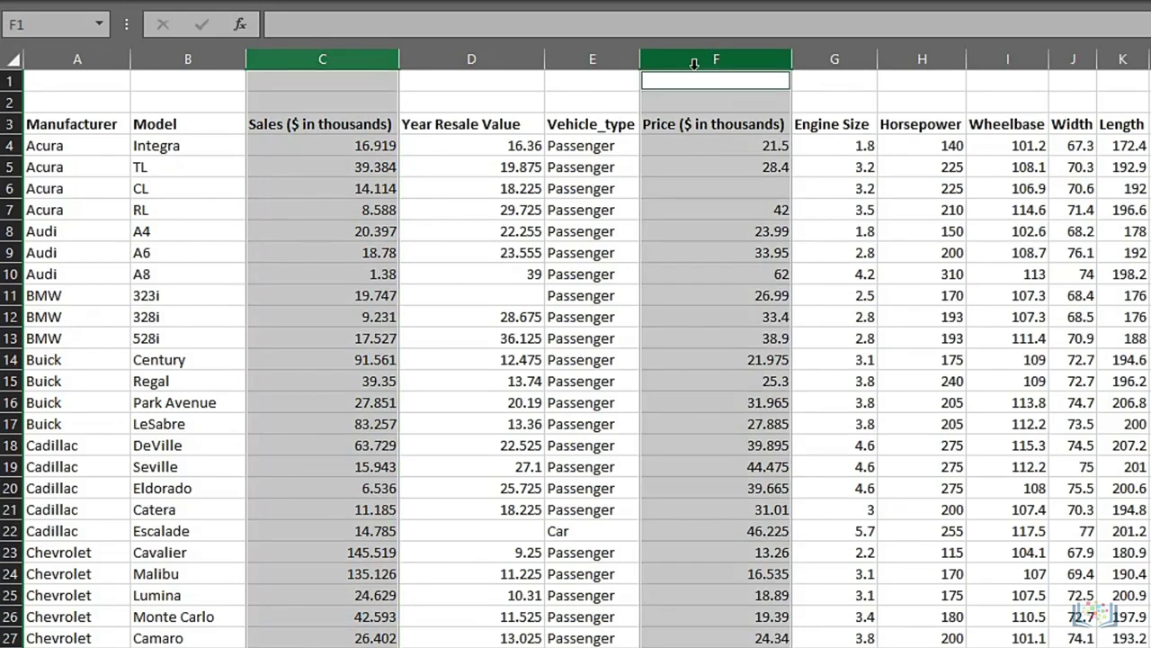
left_click(319, 144)
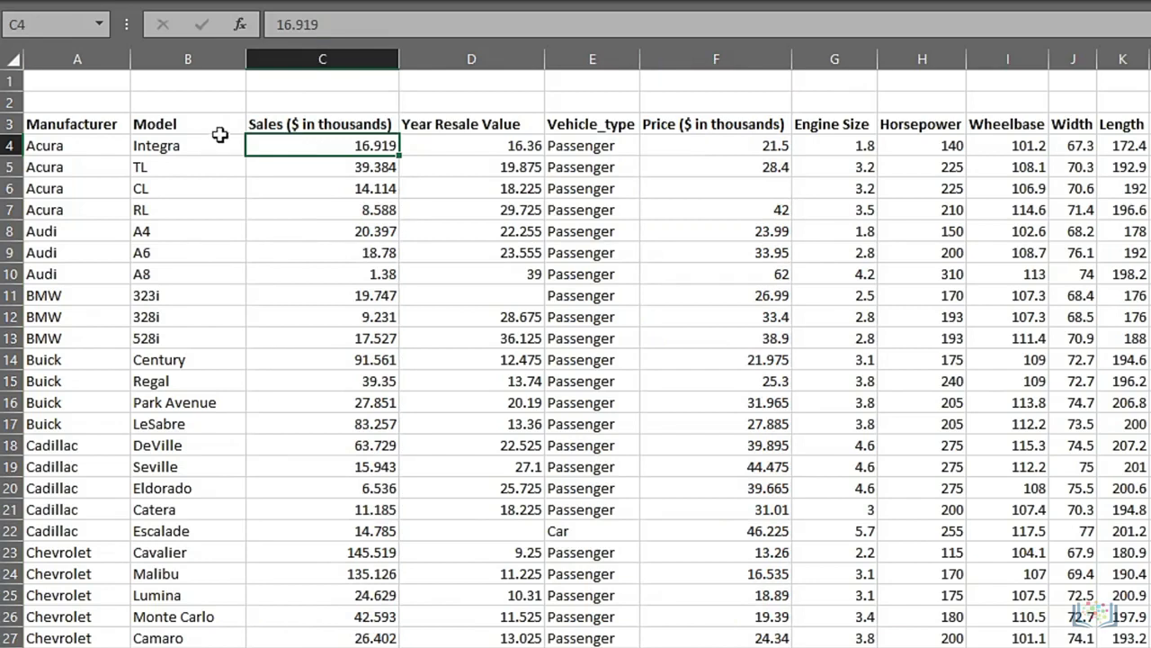
Select the entire worksheet, check the selection below the last data row, then clear it and return to cell A1.
left_click(9, 60)
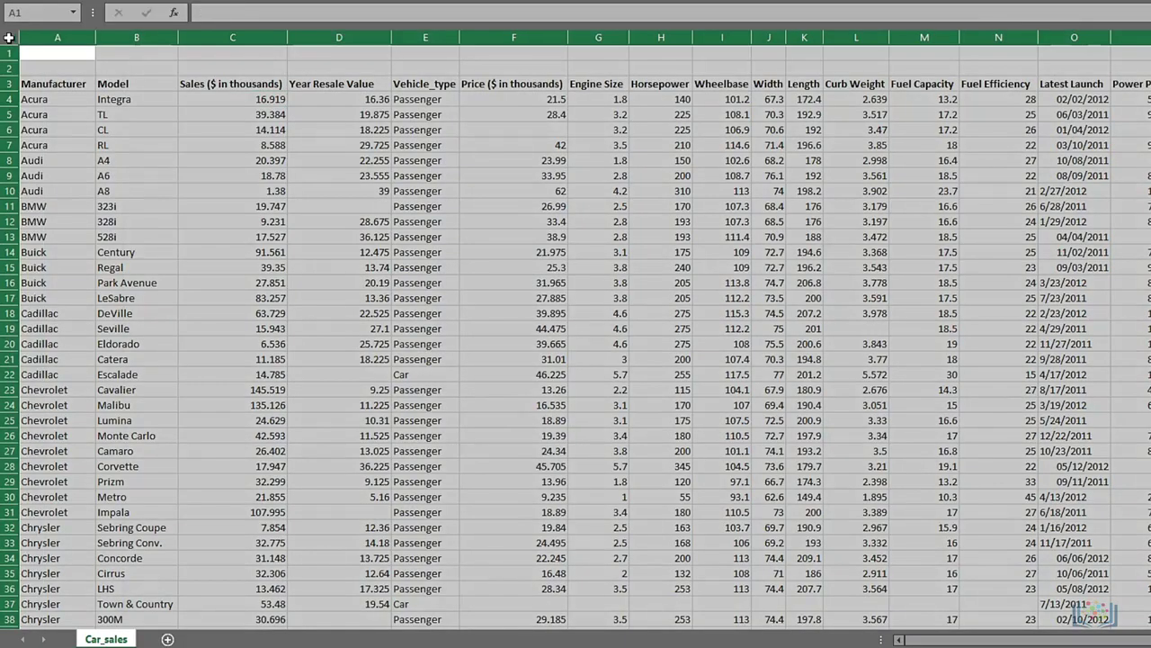
scroll(576, 338, "down", 7)
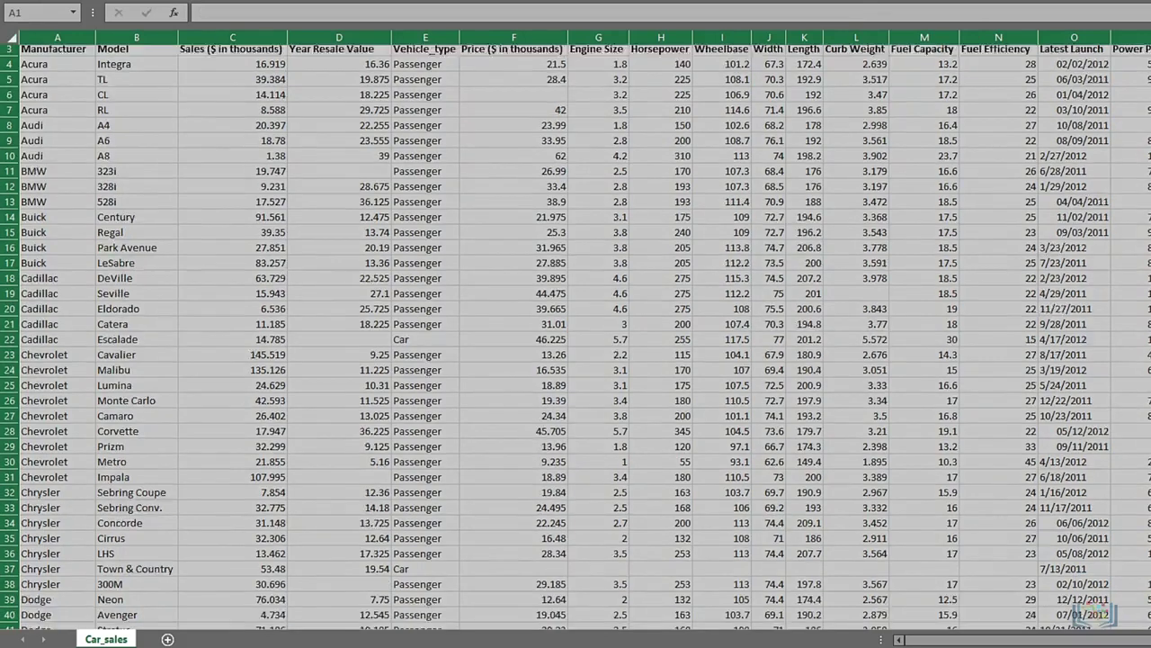
scroll(795, 390, "down", 20)
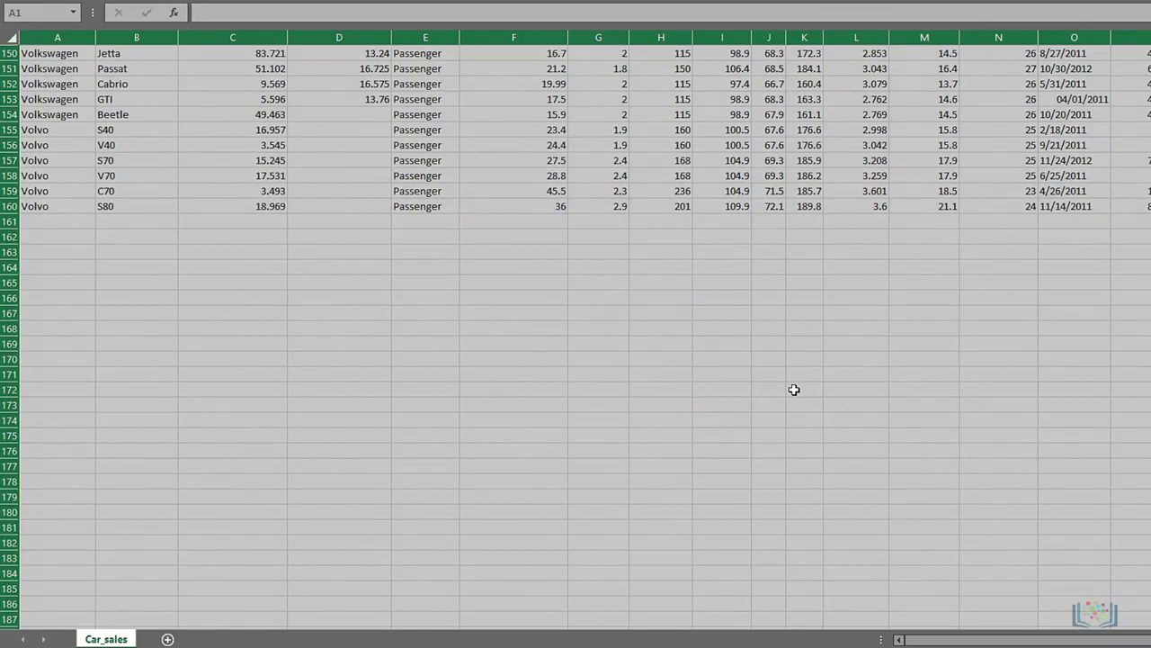
left_click(478, 187)
key("ctrl+Home")
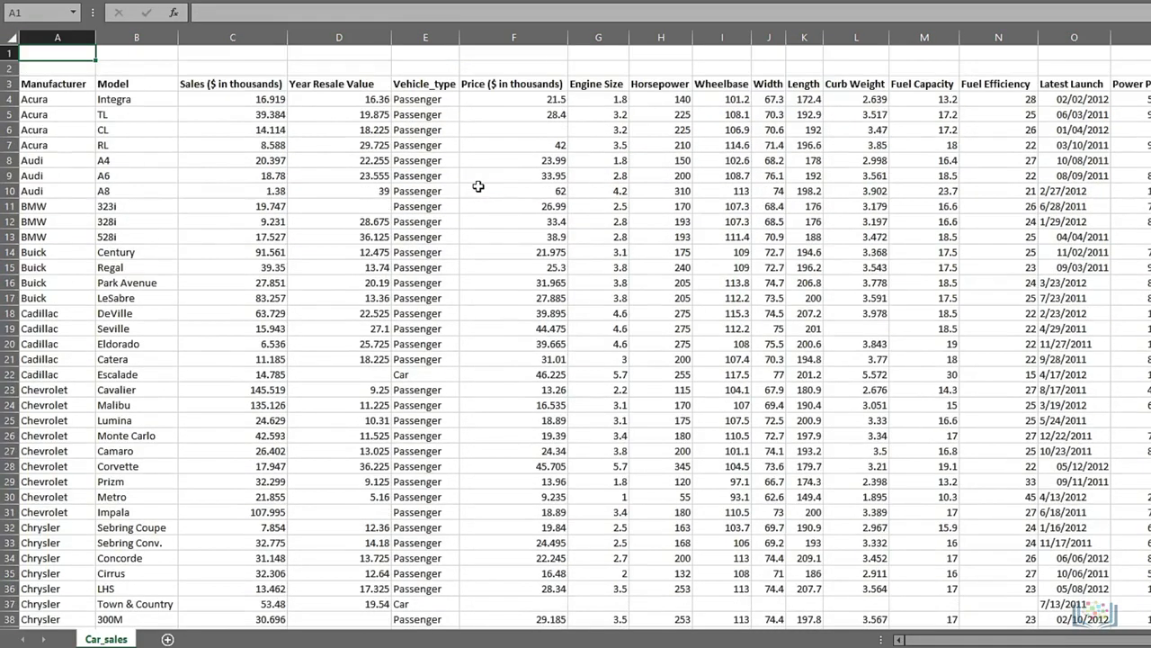
Select the whole data range starting from cell A4 and check that the selection reaches the last data row.
left_click(72, 99)
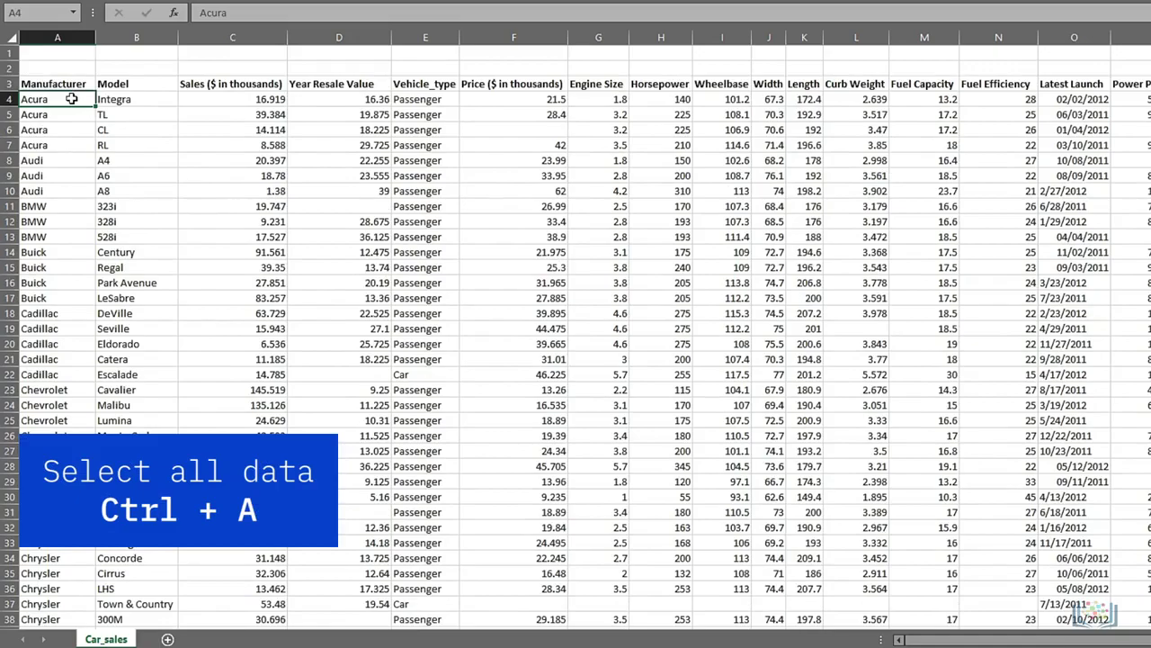
key("ctrl+a")
scroll(772, 298, "down", 20)
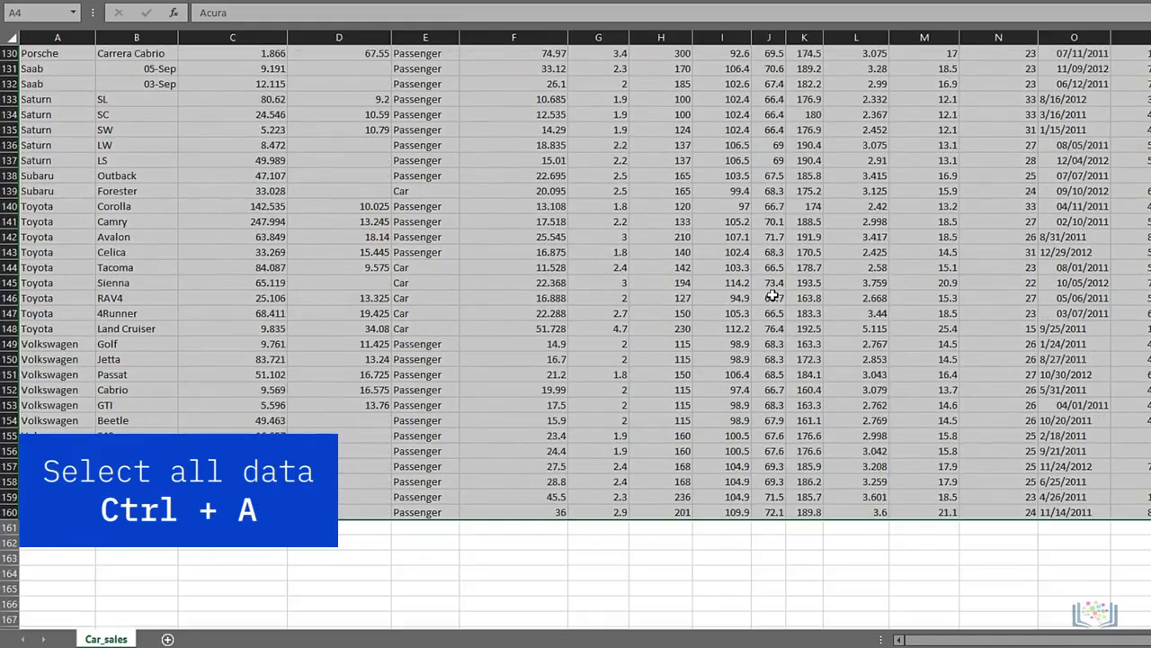